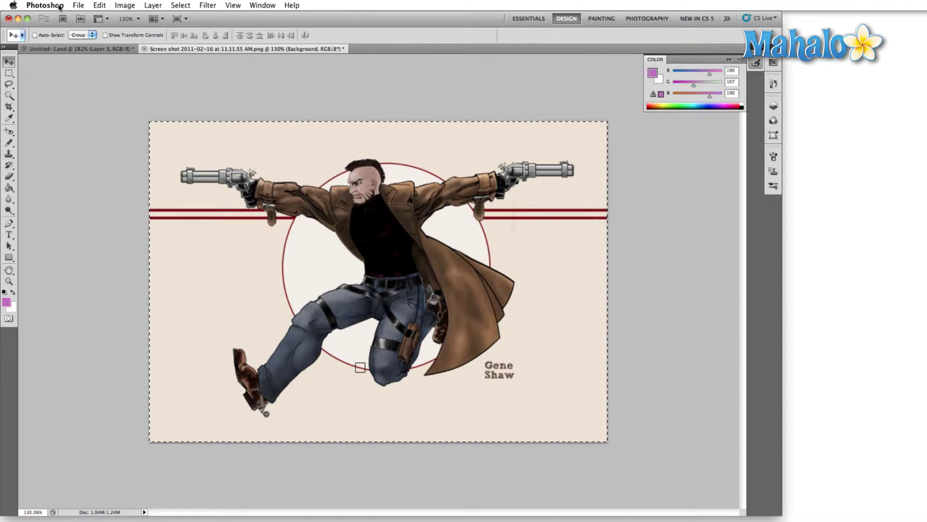
Open Photoshop's General preferences and move the dialog higher and to the left
{"action": "left_click", "coordinate": [60, 6]}
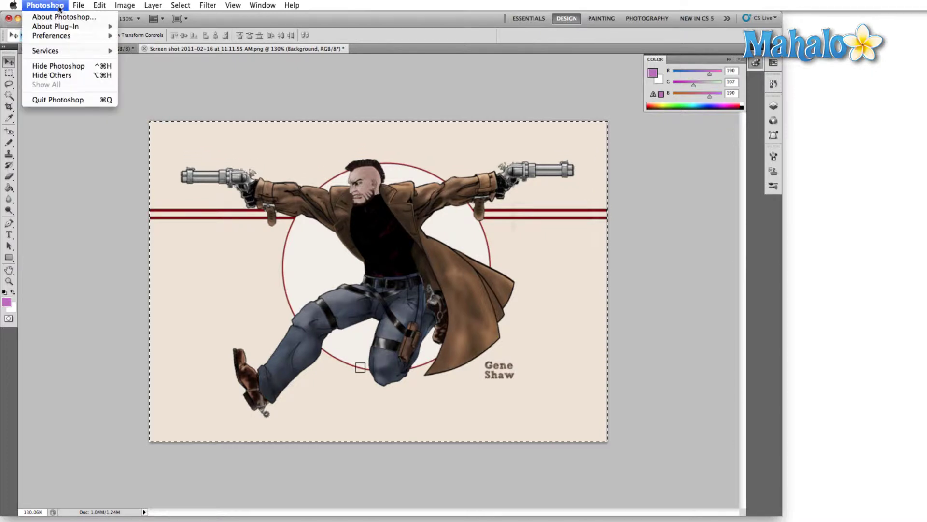
{"action": "mouse_move", "coordinate": [58, 39]}
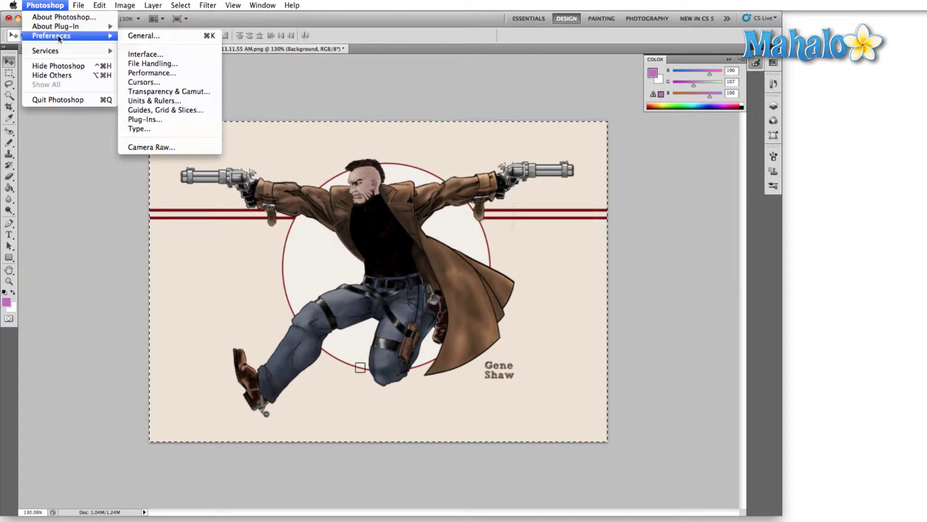
{"action": "mouse_move", "coordinate": [97, 8]}
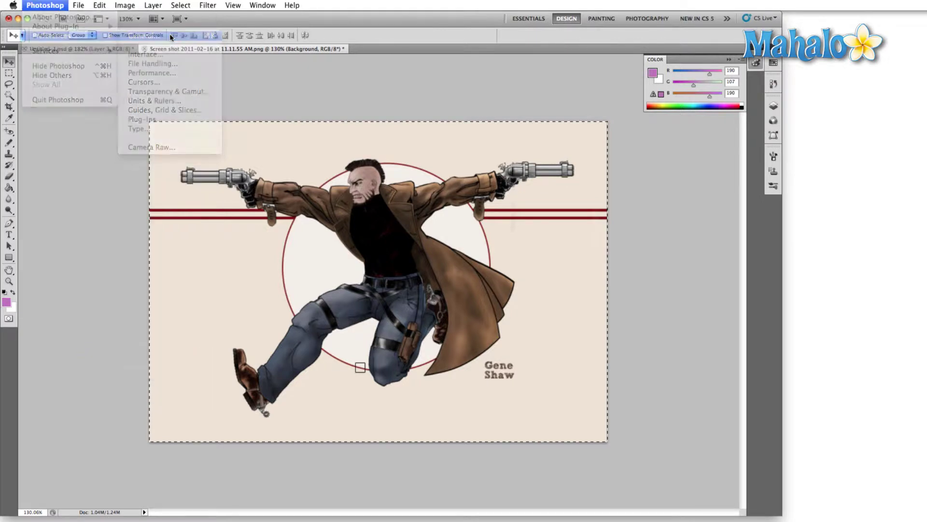
{"action": "left_click", "coordinate": [137, 36]}
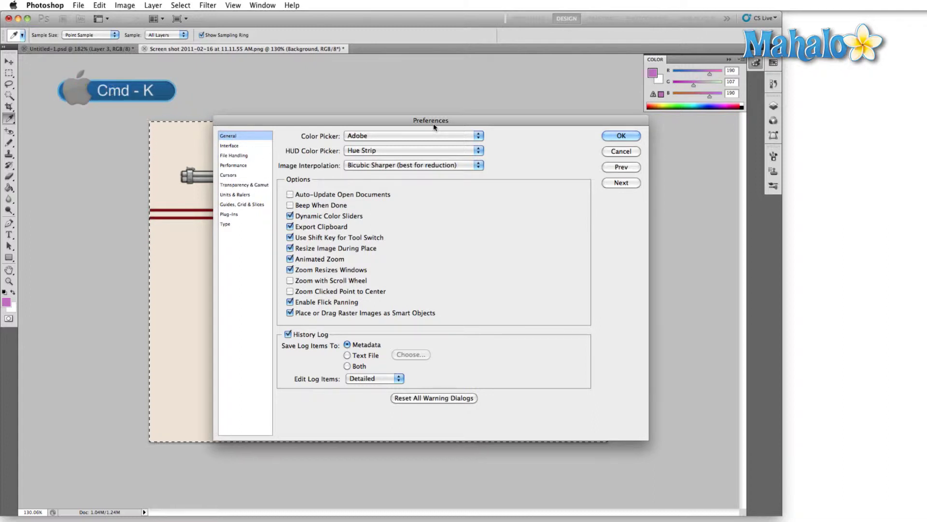
{"action": "left_click_drag", "start_coordinate": [435, 127], "coordinate": [384, 76]}
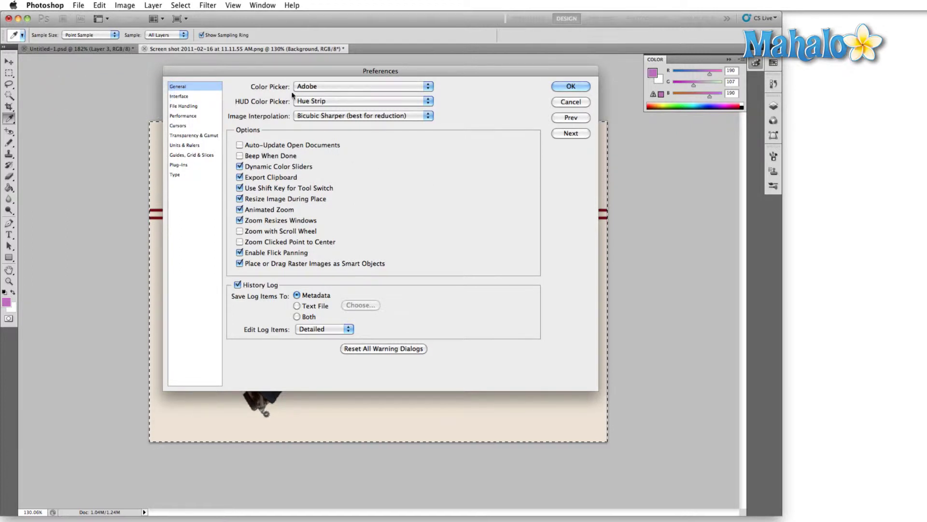
Leave Color Picker on Adobe and HUD Color Picker on Hue Strip, then summon the HUD picker on canvas
{"action": "left_click", "coordinate": [373, 89]}
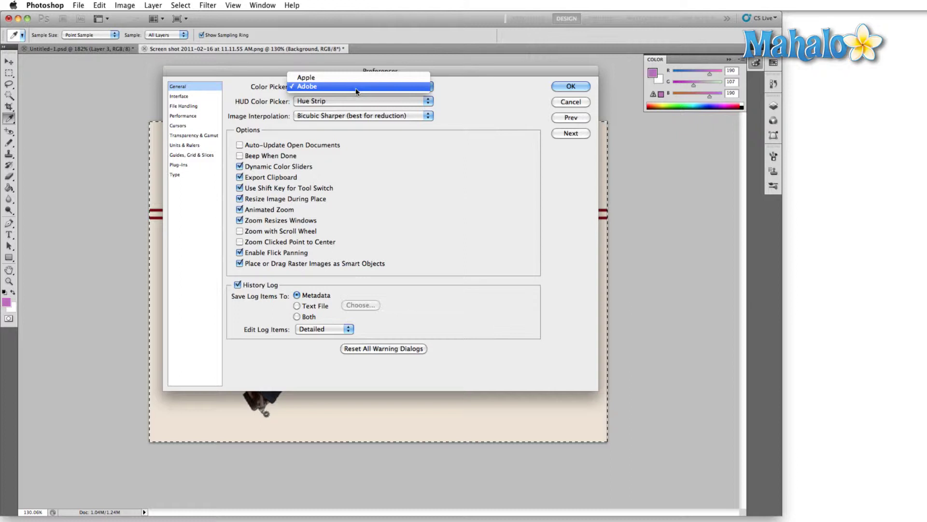
{"action": "left_click", "coordinate": [355, 88]}
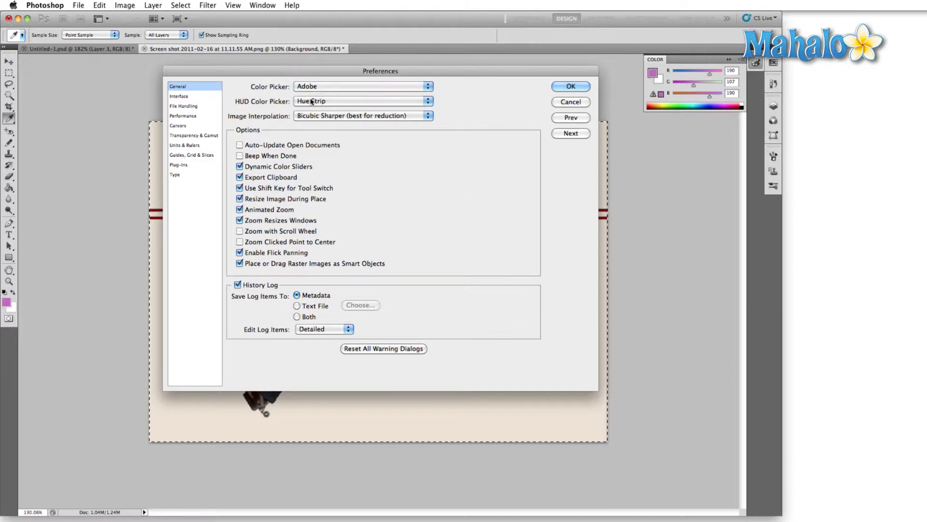
{"action": "left_click", "coordinate": [371, 102]}
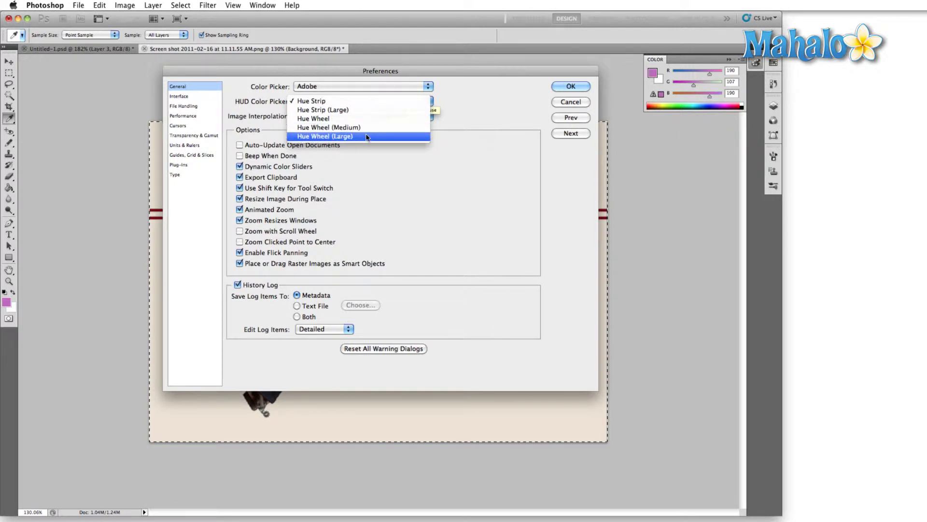
{"action": "left_click", "coordinate": [357, 101]}
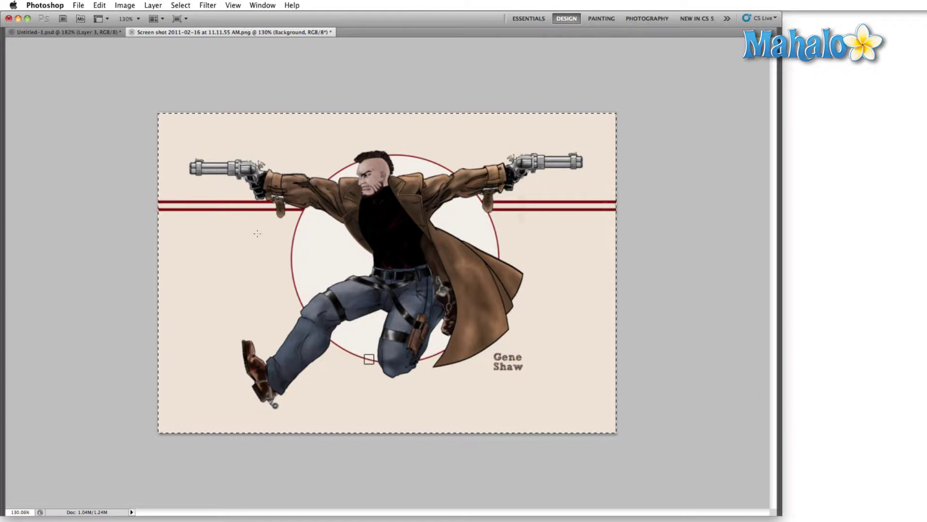
{"action": "left_click", "coordinate": [256, 236], "text": "ctrl+alt+super"}
Pick a lighter orange in the Hue Strip, then switch the HUD Color Picker to Hue Wheel
{"action": "left_click_drag", "start_coordinate": [257, 236], "coordinate": [306, 259]}
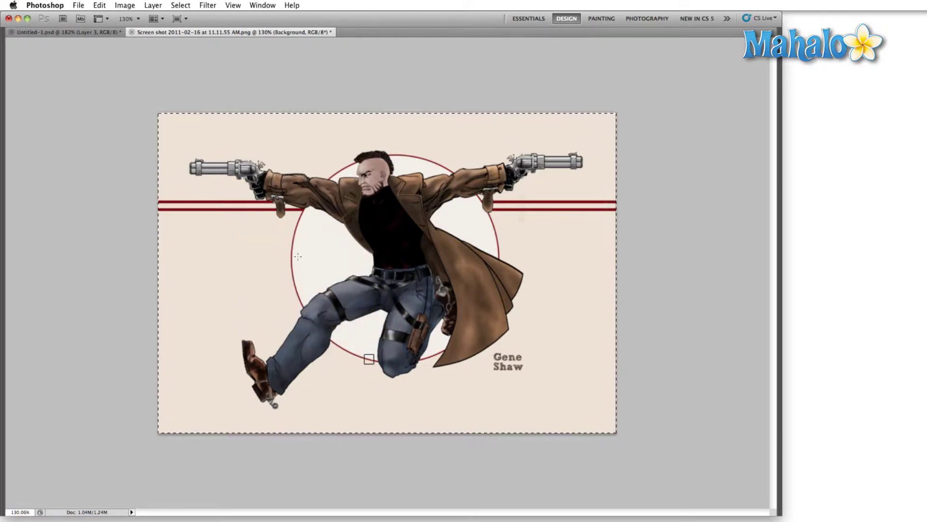
{"action": "key", "text": "super+k"}
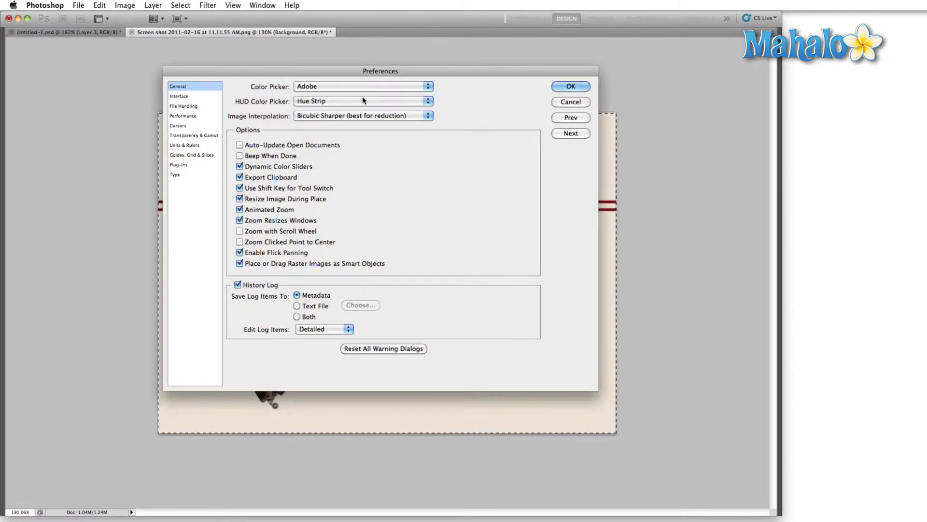
{"action": "left_click", "coordinate": [363, 100]}
{"action": "left_click", "coordinate": [338, 119]}
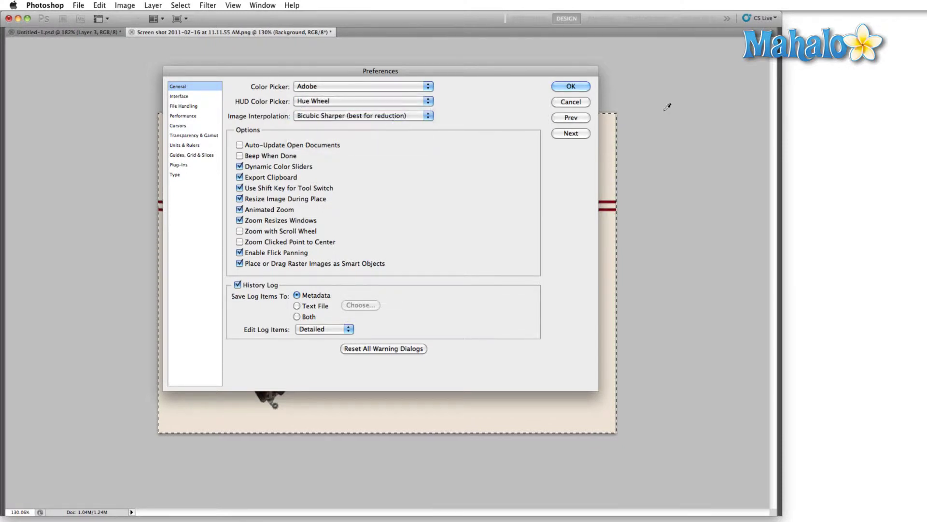
{"action": "left_click", "coordinate": [571, 87]}
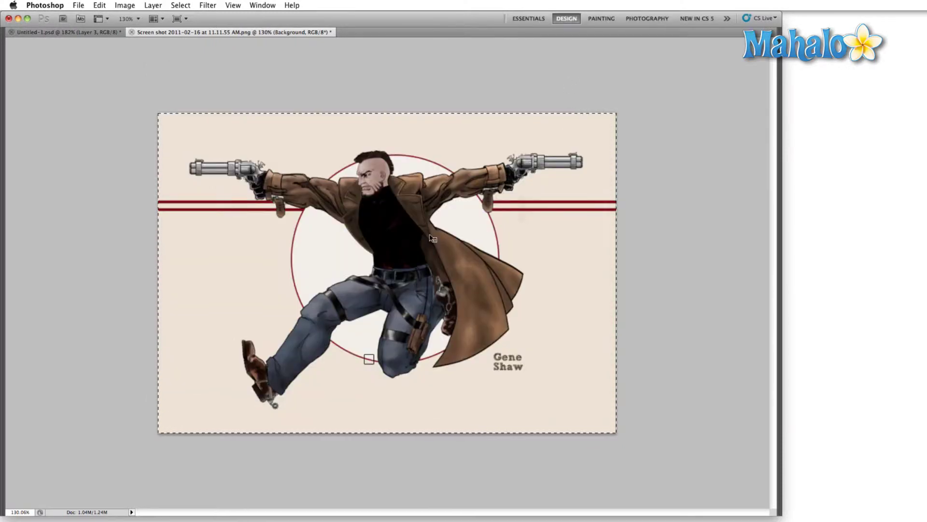
Pick a blue from the hue wheel, then change the HUD Color Picker to Hue Wheel (Large)
{"action": "mouse_move", "coordinate": [323, 253]}
{"action": "left_mouse_down"}
{"action": "mouse_move", "coordinate": [352, 242]}
{"action": "mouse_move", "coordinate": [311, 255]}
{"action": "mouse_move", "coordinate": [304, 284]}
{"action": "mouse_move", "coordinate": [290, 278]}
{"action": "mouse_move", "coordinate": [301, 251]}
{"action": "mouse_move", "coordinate": [333, 268]}
{"action": "left_mouse_up"}
{"action": "key", "text": "super+a"}
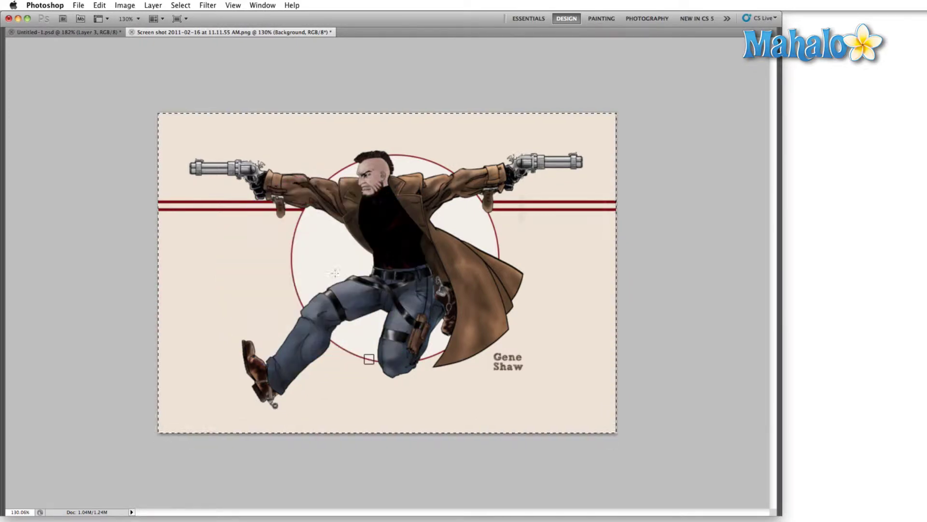
{"action": "key", "text": "super+k"}
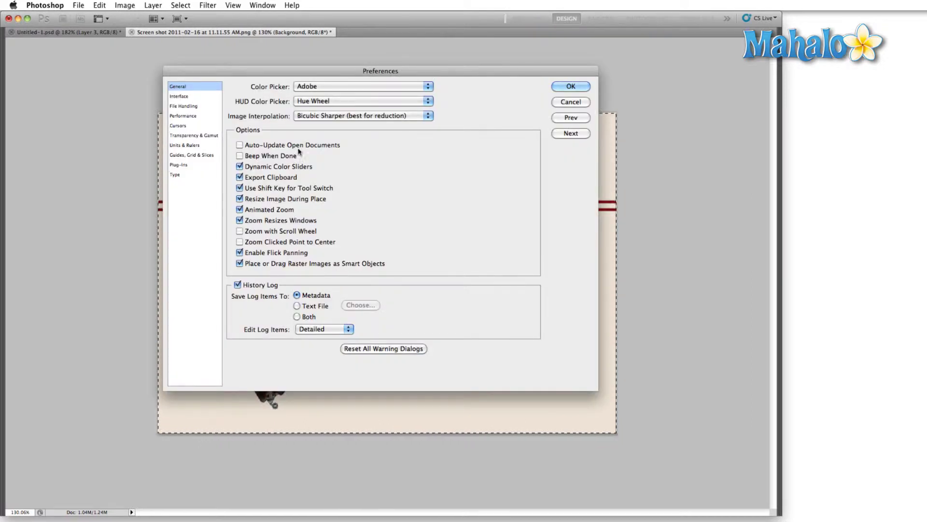
{"action": "left_click", "coordinate": [322, 101]}
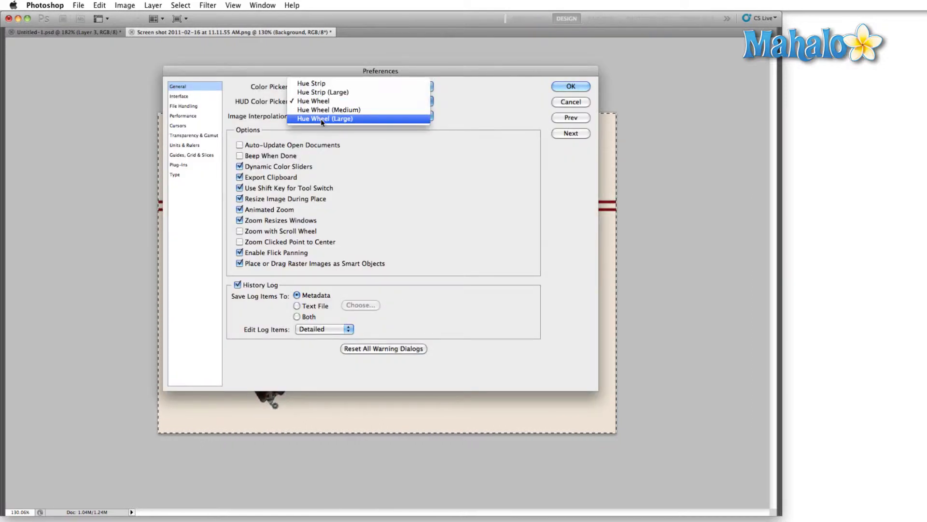
{"action": "left_click", "coordinate": [321, 118]}
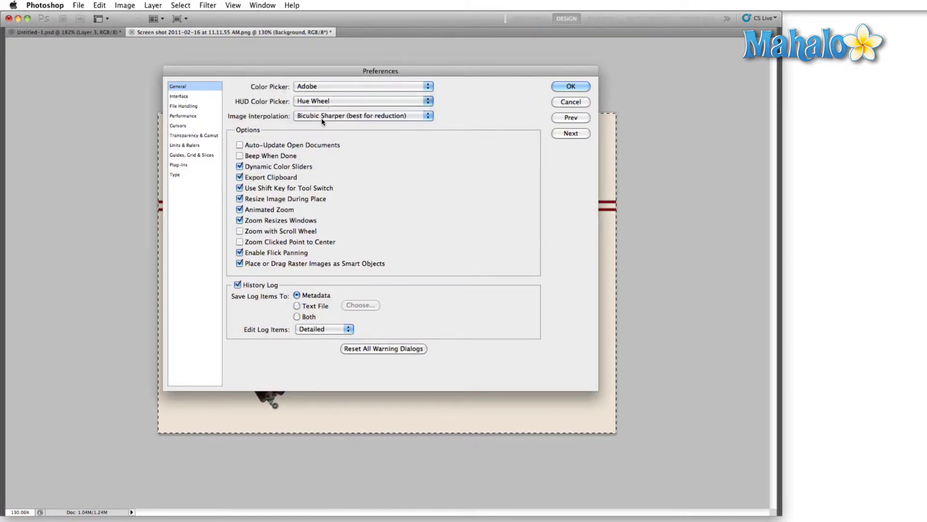
{"action": "left_click", "coordinate": [571, 86]}
Zoom out to 24.8% and pick a brighter blue from the large hue wheel
{"action": "key", "text": "super+minus"}
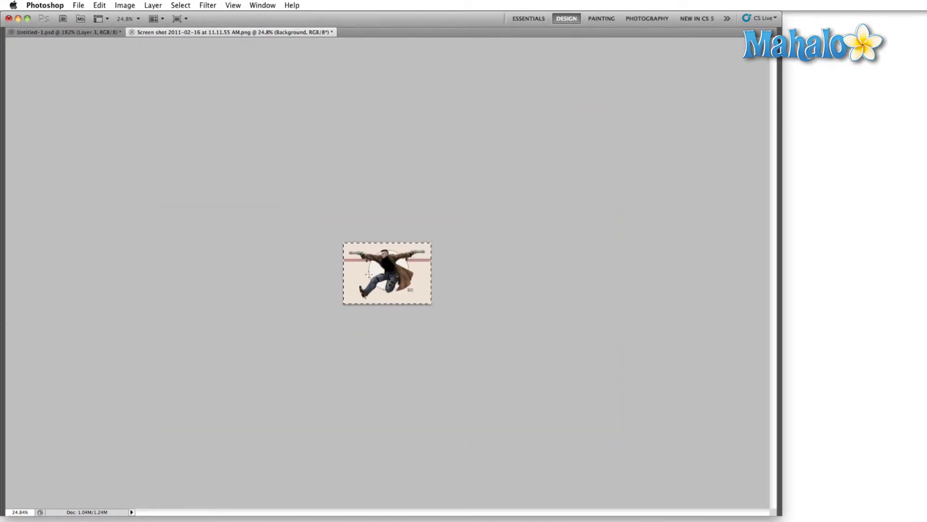
{"action": "left_click", "coordinate": [369, 276], "text": "ctrl+alt+super"}
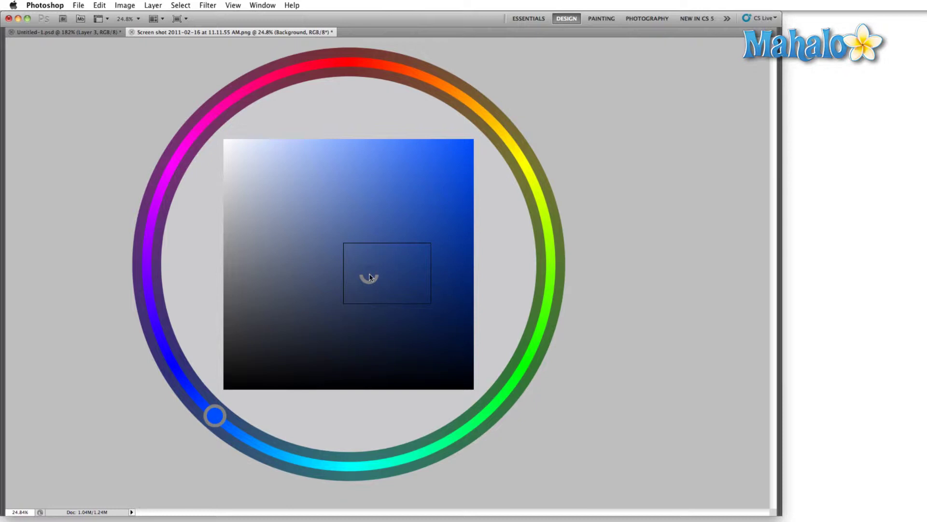
{"action": "mouse_move", "coordinate": [369, 277]}
{"action": "left_mouse_down"}
{"action": "mouse_move", "coordinate": [397, 258]}
{"action": "mouse_move", "coordinate": [387, 269]}
{"action": "left_mouse_up"}
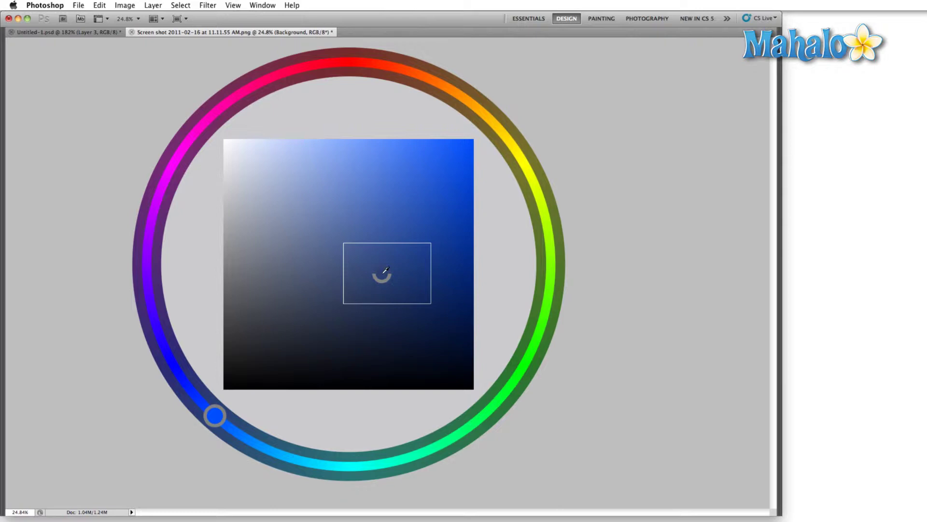
{"action": "left_click_drag", "start_coordinate": [386, 269], "coordinate": [386, 269]}
Zoom the image back toward 101% and reopen the General preferences with Cmd-K
{"action": "key", "text": "super+equal"}
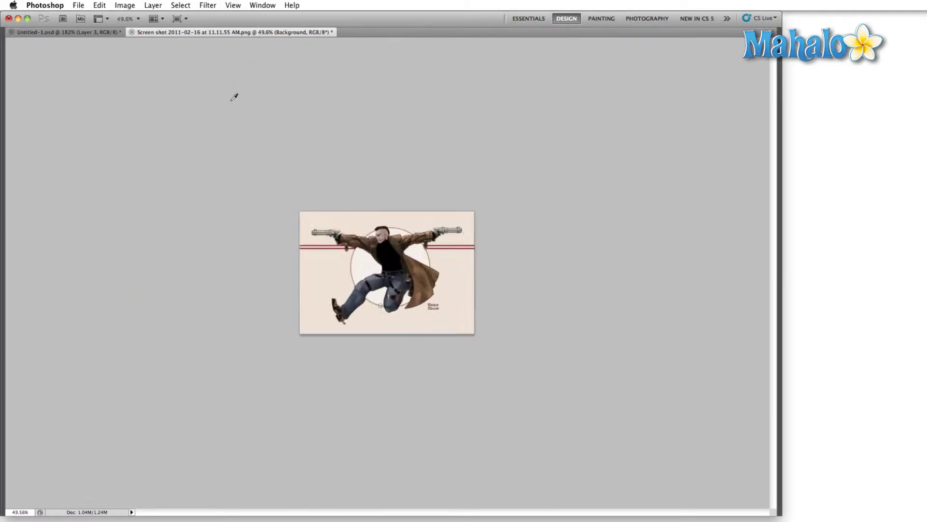
{"action": "key", "text": "super+equal"}
{"action": "key", "text": "super+equal"}
{"action": "key", "text": "super+minus"}
{"action": "key", "text": "super+minus"}
{"action": "key", "text": "super+a"}
{"action": "key", "text": "v"}
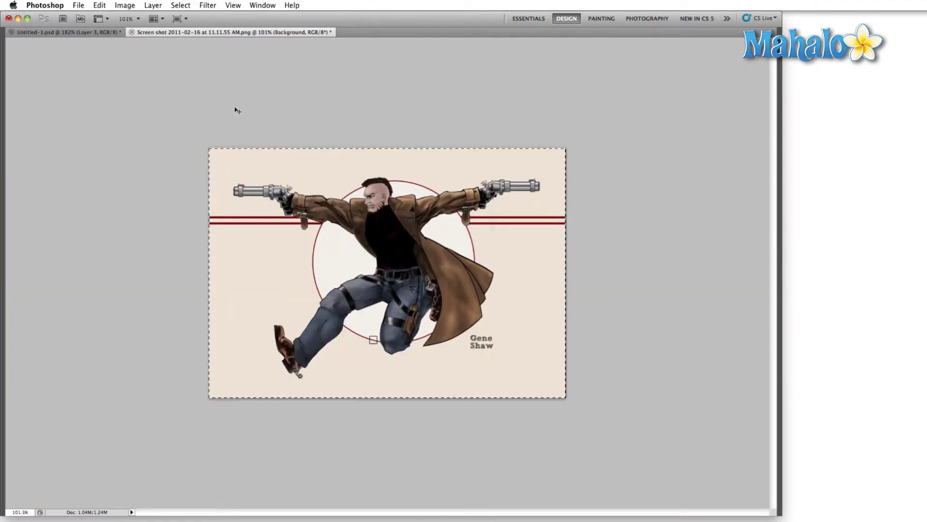
{"action": "key", "text": "super+k"}
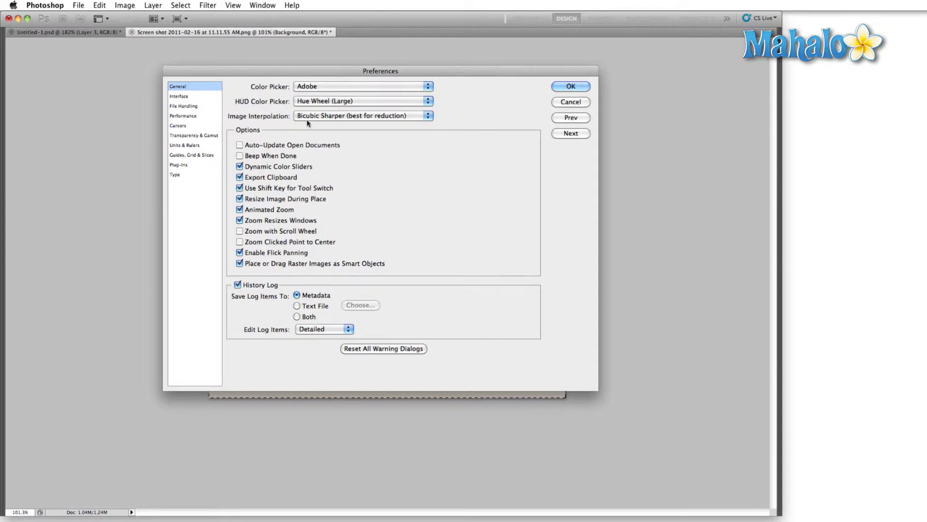
Keep Image Interpolation on Bicubic Sharper (best for reduction) and uncheck Dynamic Color Sliders
{"action": "left_click", "coordinate": [400, 117]}
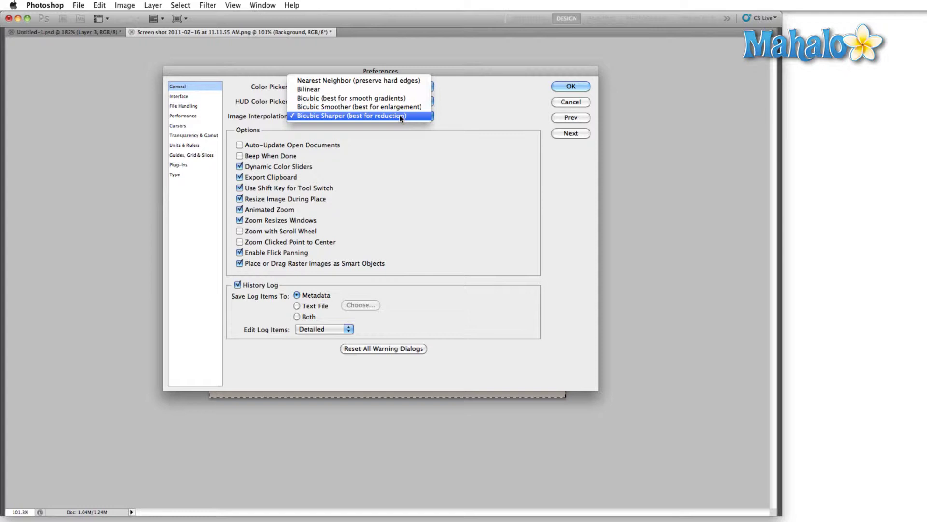
{"action": "left_click", "coordinate": [401, 117]}
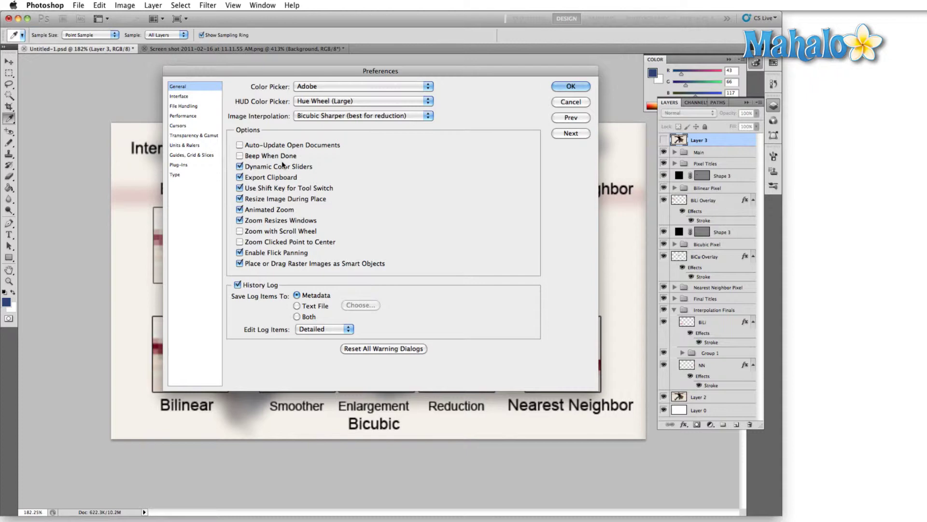
{"action": "left_click", "coordinate": [239, 166]}
Turn off Export Clipboard and apply the preferences with OK
{"action": "left_click", "coordinate": [240, 177]}
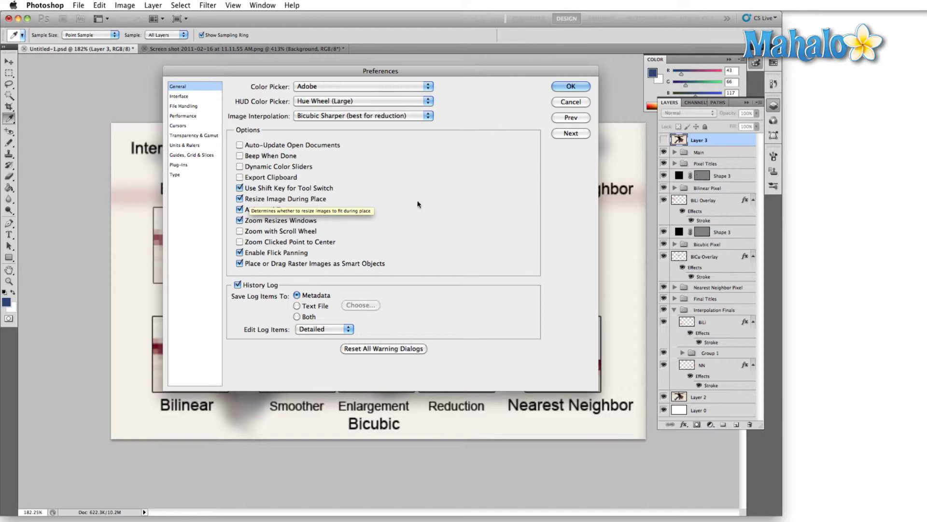
{"action": "left_click", "coordinate": [563, 86]}
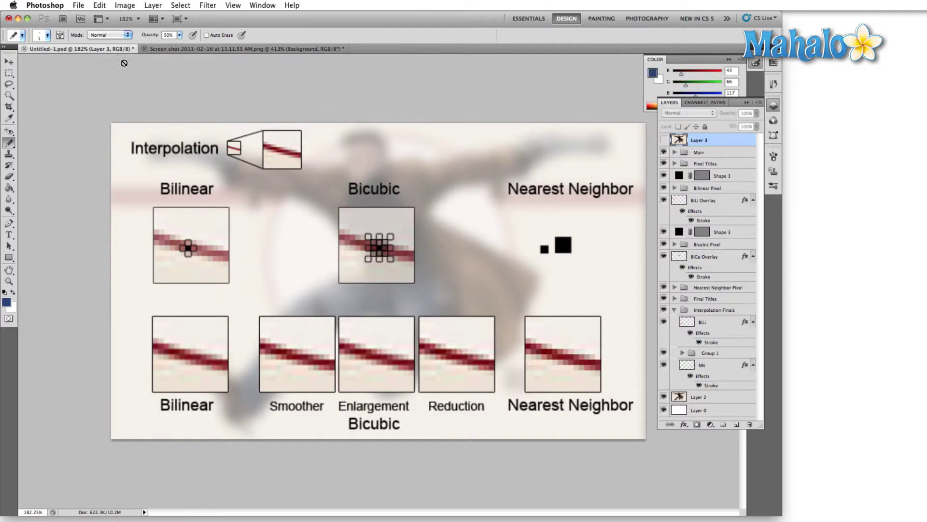
Place GLogo.jpg on the canvas, then reopen preferences and uncheck Resize Image During Place
{"action": "left_click_drag", "start_coordinate": [436, 234], "coordinate": [382, 250]}
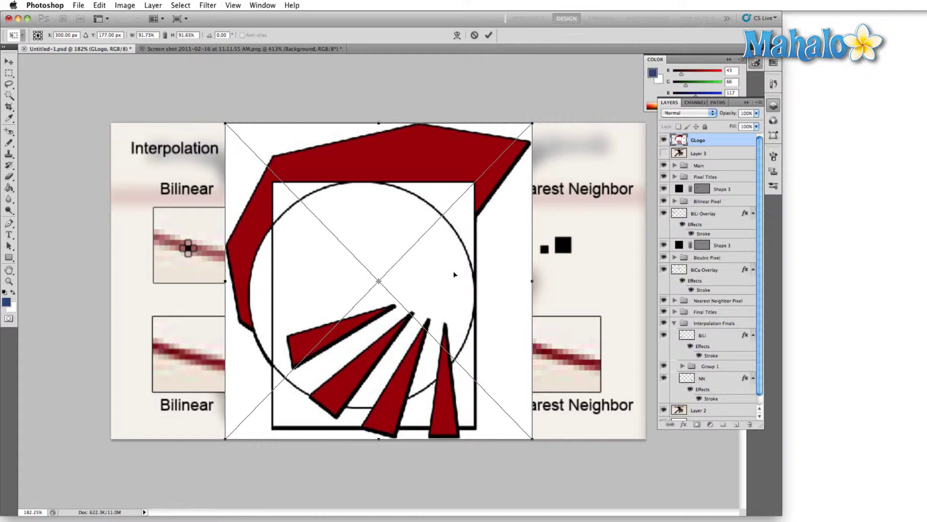
{"action": "key", "text": "Return"}
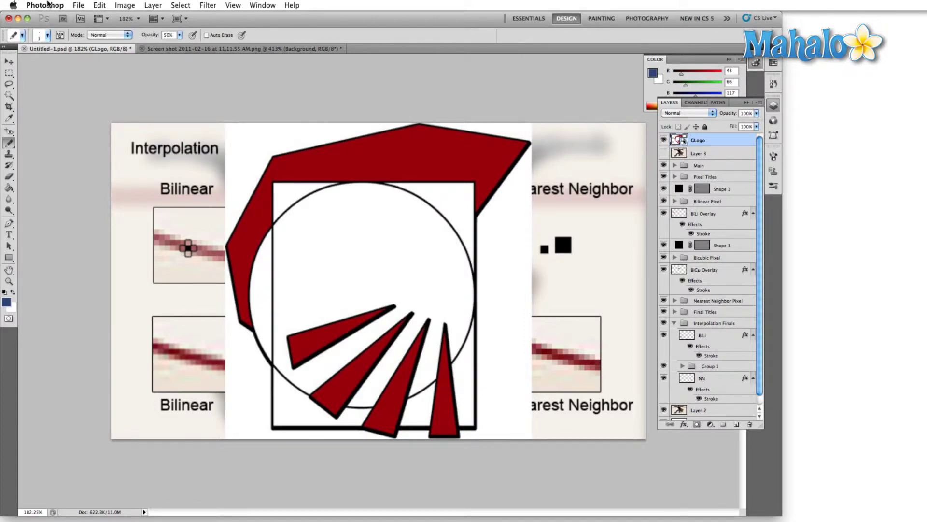
{"action": "key", "text": "super+k"}
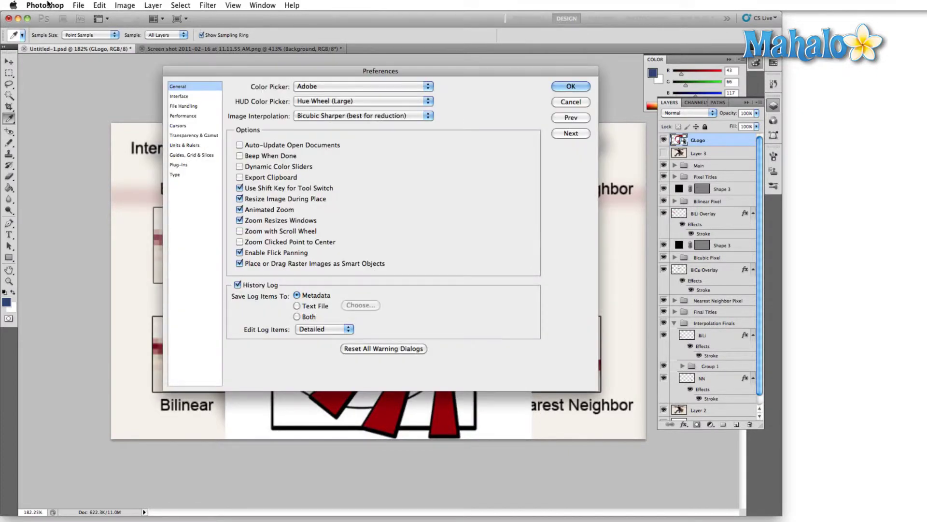
{"action": "left_click", "coordinate": [240, 198]}
Apply the preferences, place the logo again at full size, scale it down and shift it right and down
{"action": "left_click", "coordinate": [565, 85]}
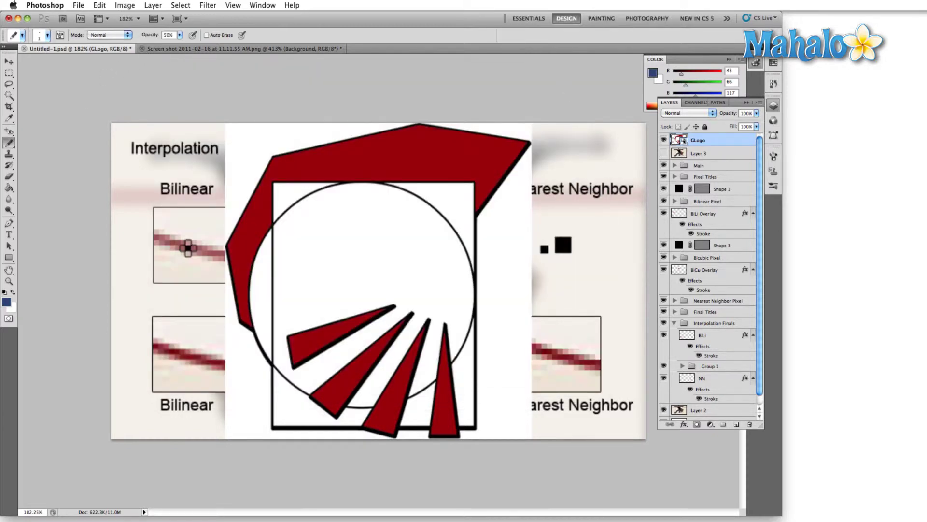
{"action": "left_click_drag", "start_coordinate": [804, 180], "coordinate": [385, 268]}
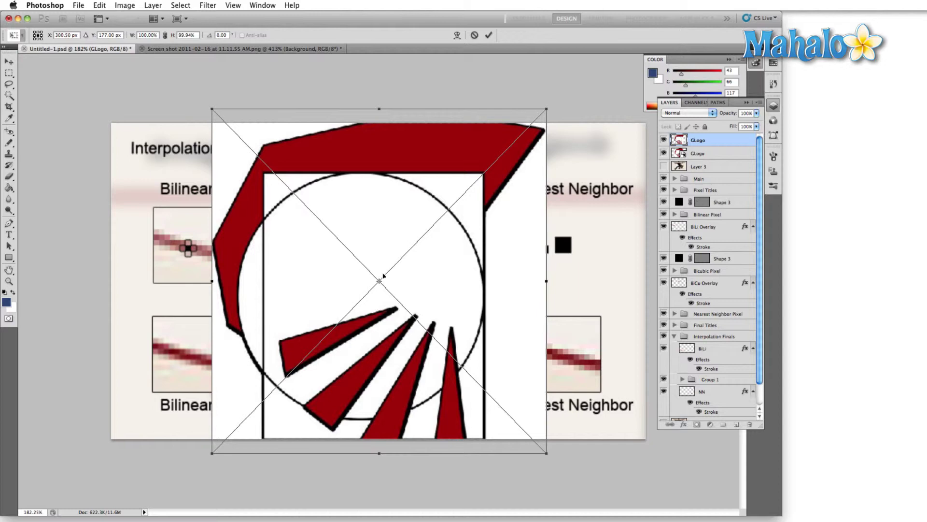
{"action": "left_click_drag", "start_coordinate": [549, 455], "coordinate": [520, 426]}
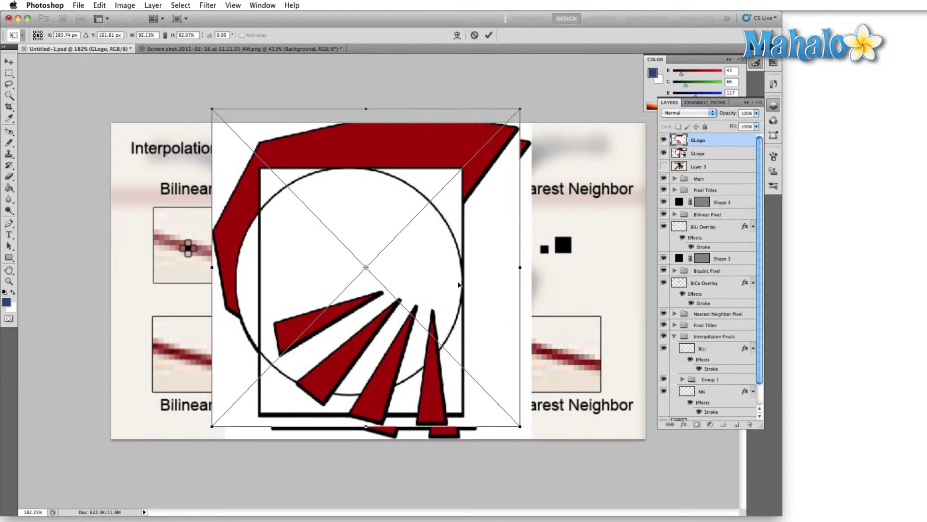
{"action": "left_click_drag", "start_coordinate": [459, 281], "coordinate": [476, 294]}
Commit the logo placement and toggle Animated Zoom off and back on
{"action": "key", "text": "Return"}
{"action": "key", "text": "b"}
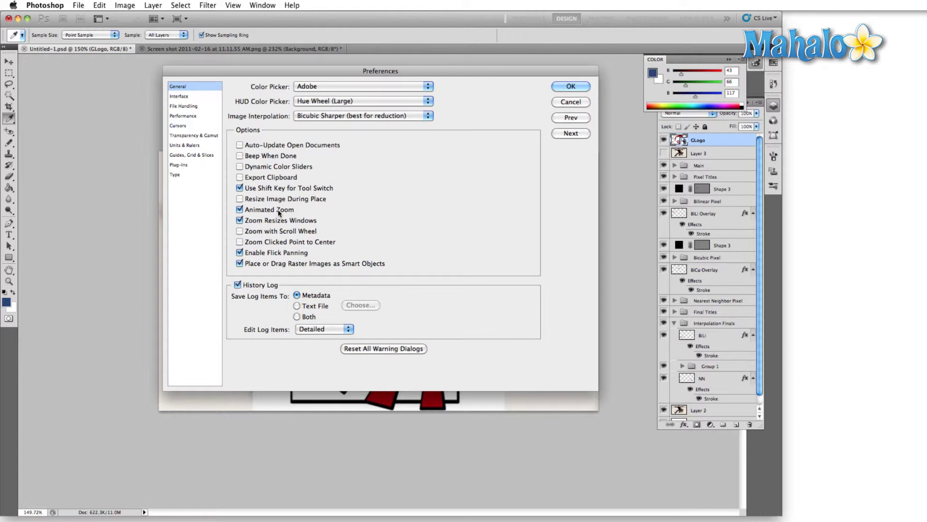
{"action": "left_click", "coordinate": [242, 211]}
{"action": "left_click", "coordinate": [240, 210]}
Accept the preferences and float Untitled-1 in its own repositioned window with the Zoom tool active
{"action": "left_click", "coordinate": [572, 86]}
{"action": "key", "text": "z"}
{"action": "key", "text": "super+equal"}
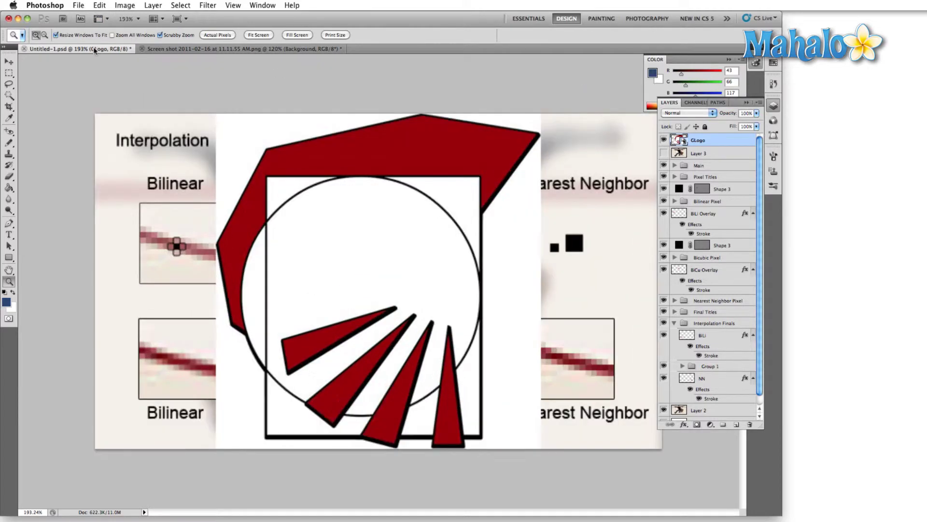
{"action": "left_click_drag", "start_coordinate": [95, 50], "coordinate": [187, 90]}
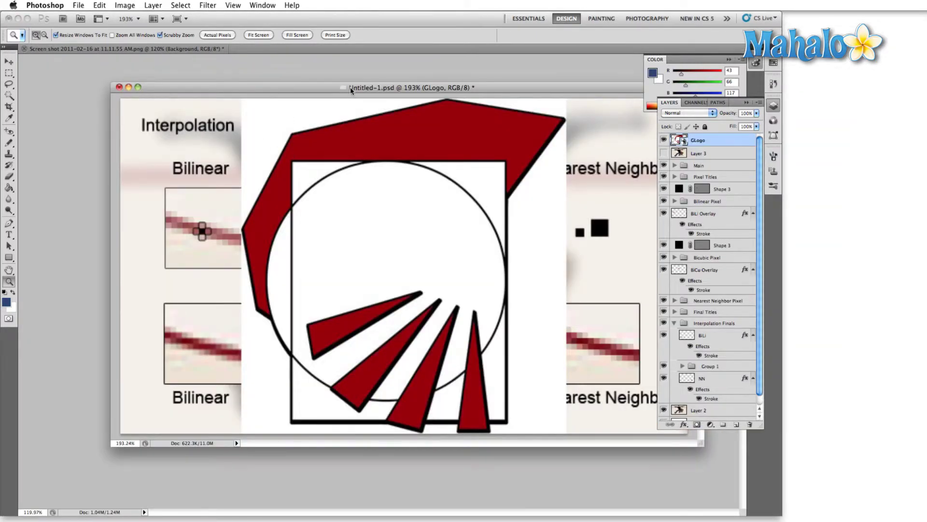
{"action": "left_click_drag", "start_coordinate": [349, 87], "coordinate": [284, 82]}
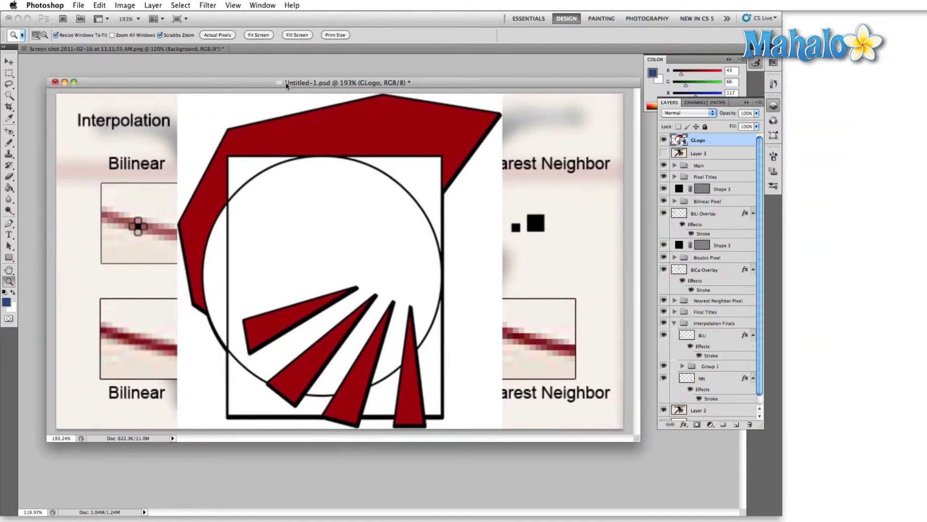
Zoom the floating document to 300%, out to 100% and 66.7%, then back to 100%
{"action": "left_click", "coordinate": [350, 232]}
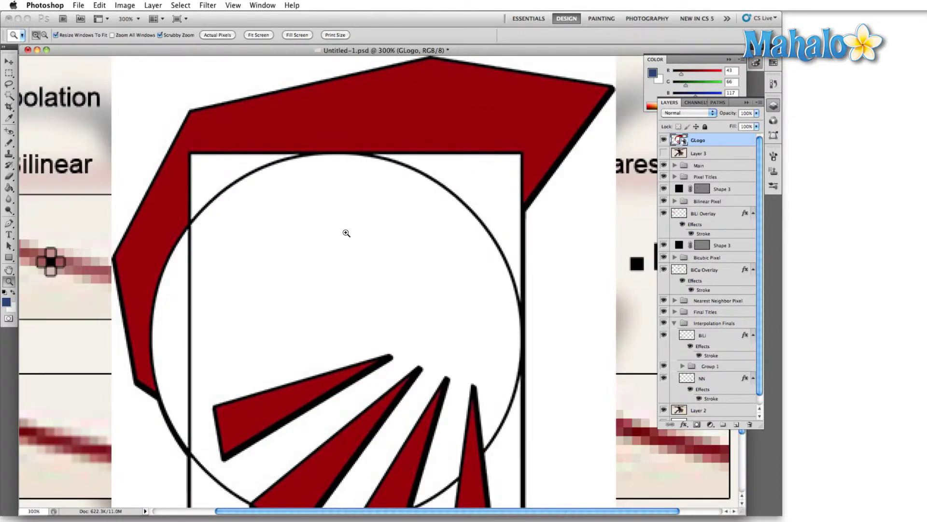
{"action": "left_click", "coordinate": [346, 233], "text": "alt"}
{"action": "left_click", "coordinate": [346, 233], "text": "alt"}
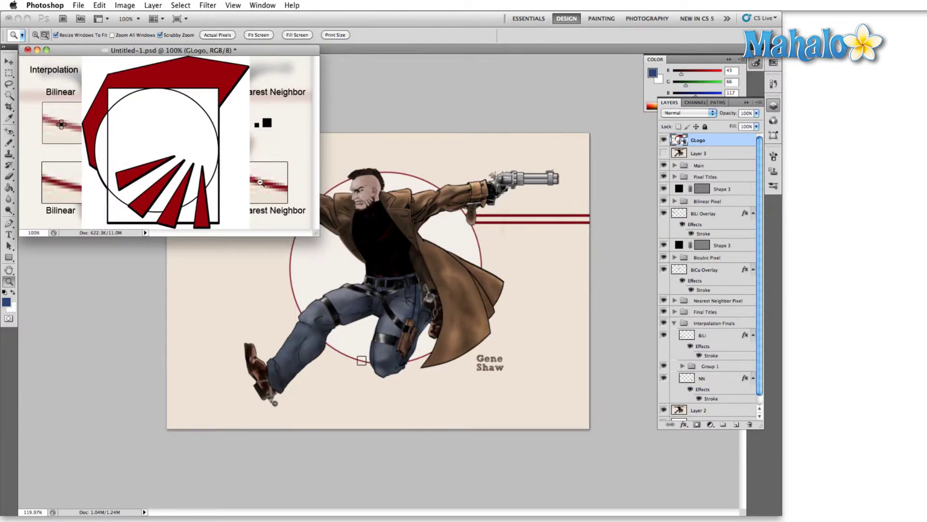
{"action": "left_click", "coordinate": [153, 65], "text": "alt"}
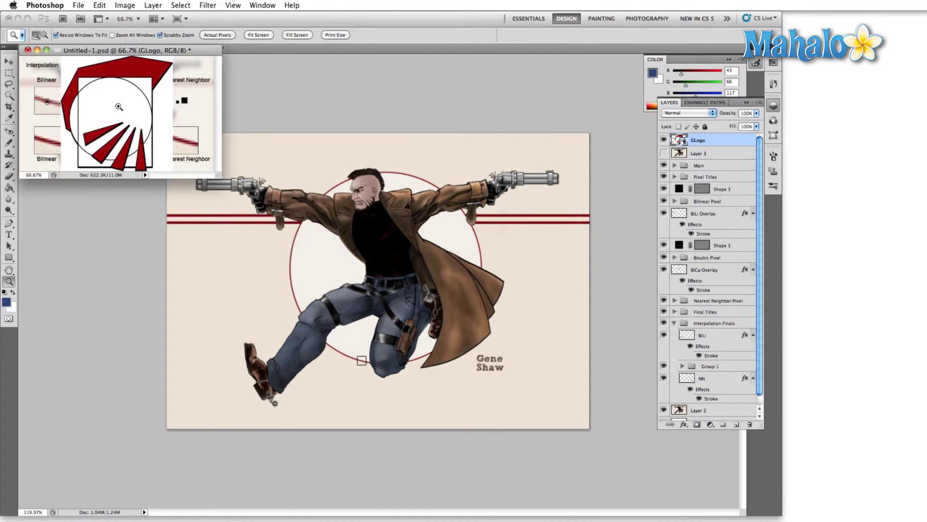
{"action": "left_click", "coordinate": [119, 107]}
{"action": "left_click", "coordinate": [118, 104]}
{"action": "left_click", "coordinate": [118, 104], "text": "alt"}
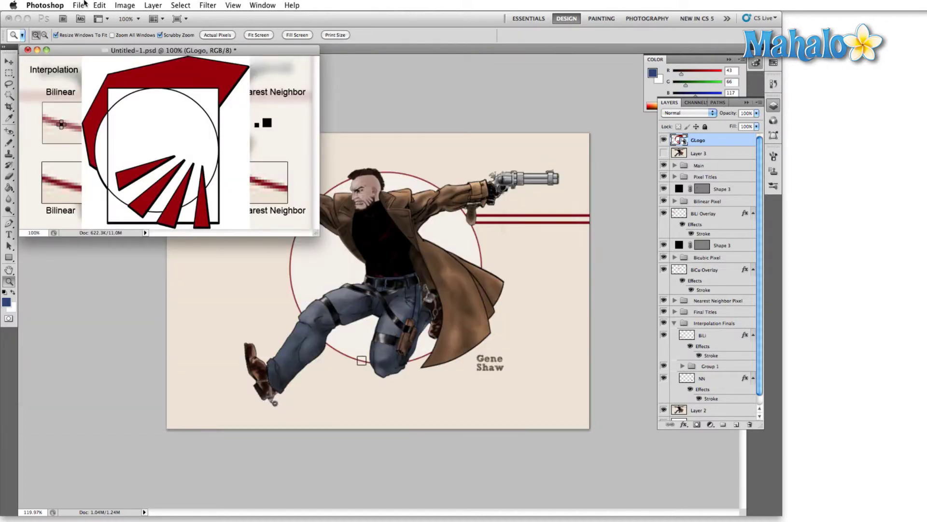
Open Preferences > General from the Photoshop menu
{"action": "left_click", "coordinate": [80, 6]}
{"action": "mouse_move", "coordinate": [58, 6]}
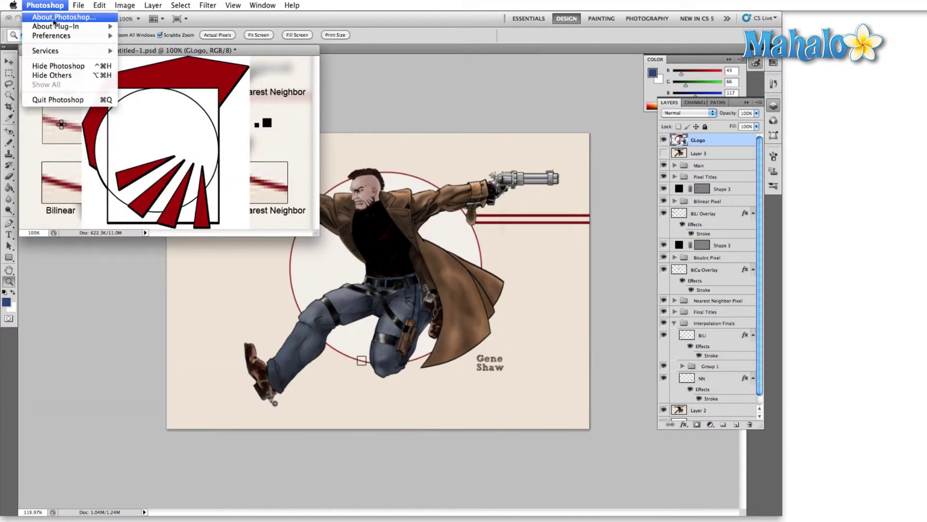
{"action": "mouse_move", "coordinate": [63, 36]}
{"action": "left_click", "coordinate": [144, 36]}
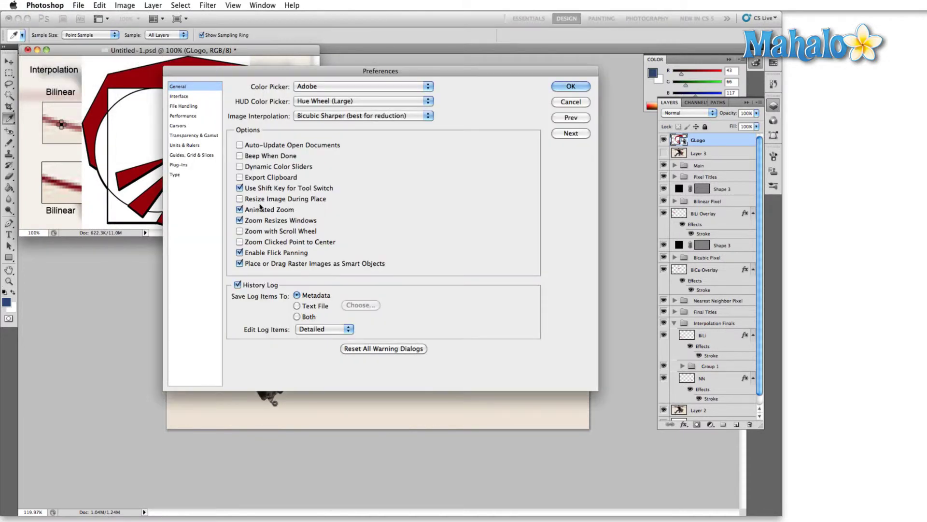
Turn off Zoom Resizes Windows, apply it, and zoom out to 50% with the window size unchanged
{"action": "left_click", "coordinate": [263, 220]}
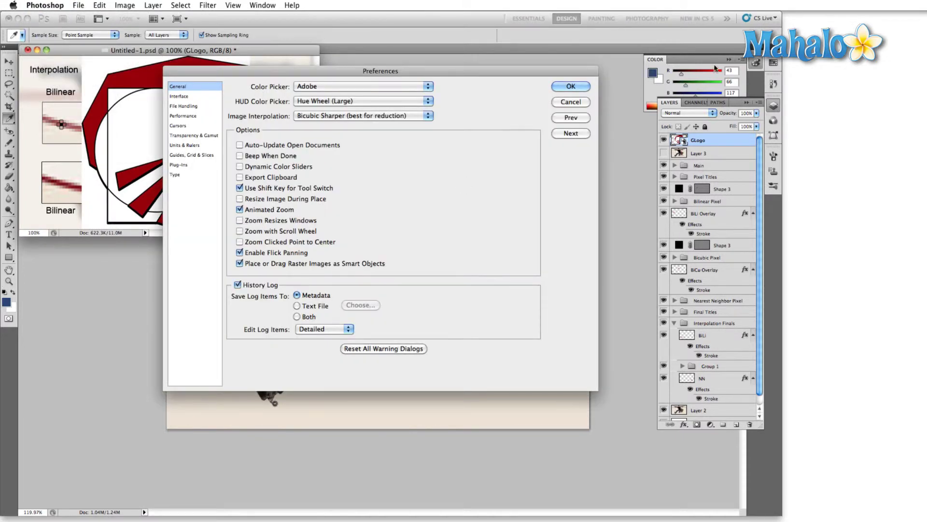
{"action": "left_click", "coordinate": [570, 86]}
{"action": "key", "text": "z"}
{"action": "left_click", "coordinate": [196, 119], "text": "alt"}
{"action": "left_click", "coordinate": [196, 119], "text": "alt"}
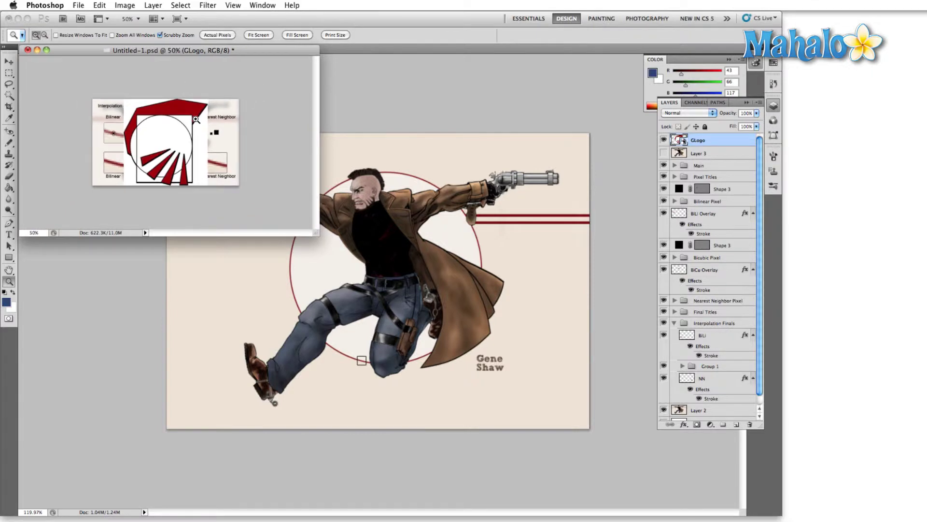
Zoom smoothly in on the logo, then zoom out and back in again
{"action": "left_click_drag", "start_coordinate": [196, 118], "coordinate": [196, 119]}
{"action": "left_click", "coordinate": [196, 120], "text": "alt"}
{"action": "left_click", "coordinate": [175, 151], "text": "alt"}
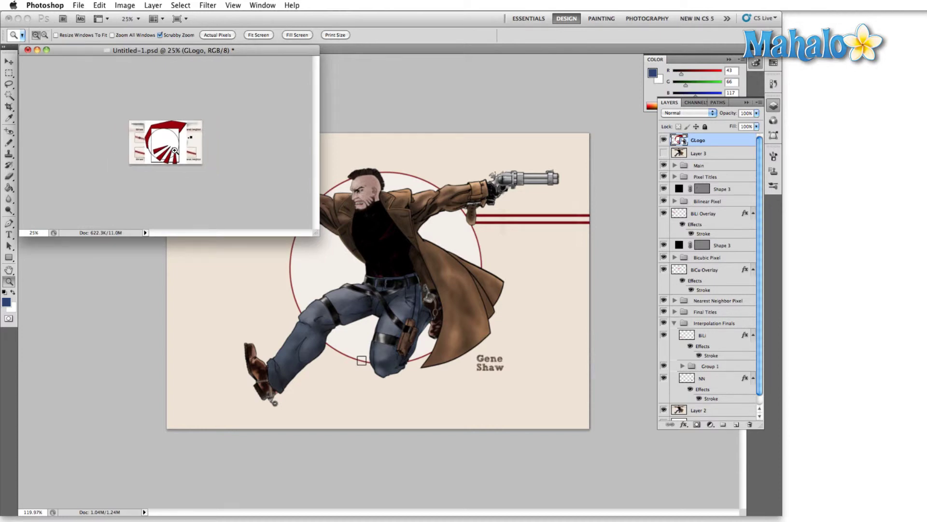
{"action": "left_click", "coordinate": [175, 150]}
{"action": "left_click_drag", "start_coordinate": [175, 150], "coordinate": [177, 145]}
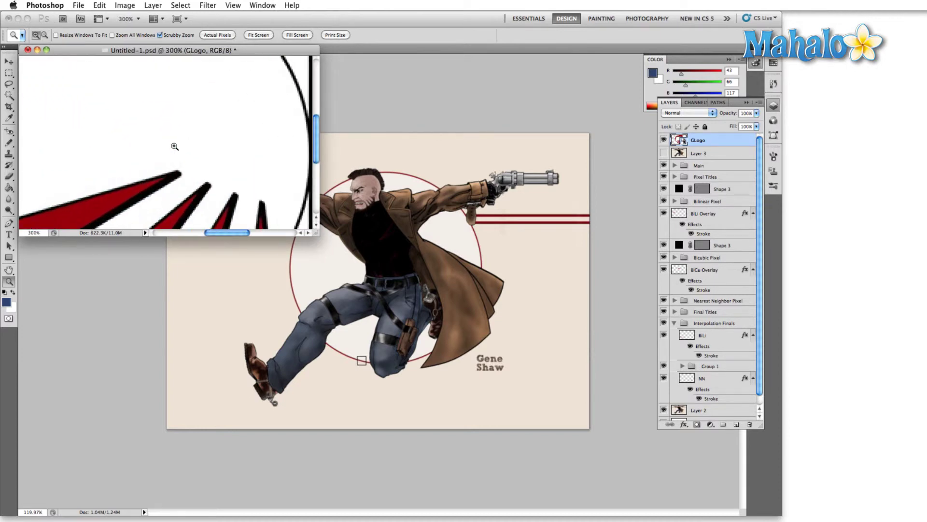
Pan across the zoomed logo, move the Untitled-1 window, and reopen the General preferences
{"action": "left_click_drag", "start_coordinate": [124, 117], "coordinate": [91, 212]}
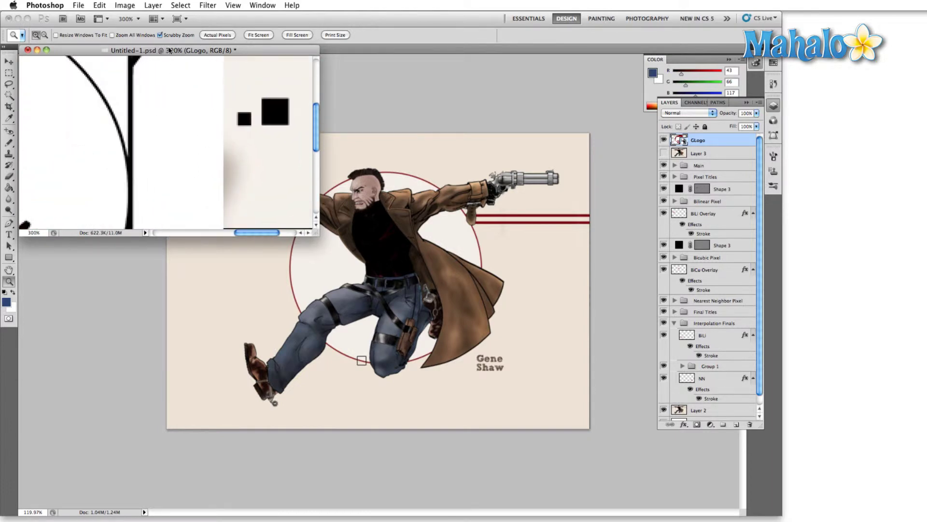
{"action": "left_click_drag", "start_coordinate": [147, 51], "coordinate": [259, 48]}
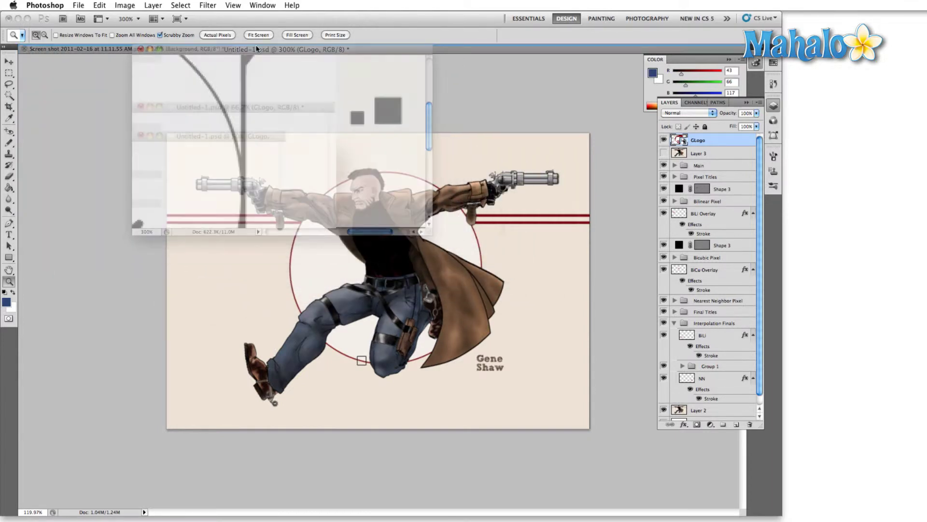
{"action": "key", "text": "super+k"}
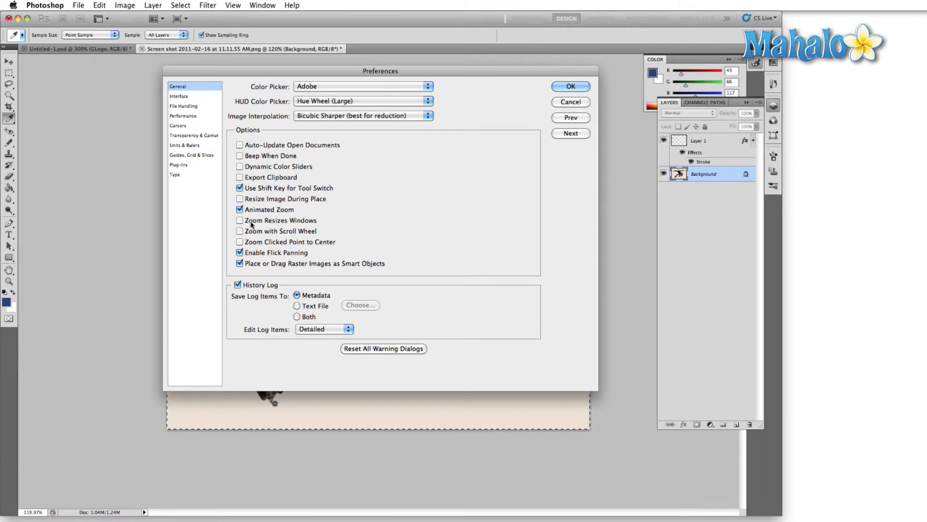
Re-enable Zoom Resizes Windows and close Preferences with OK
{"action": "left_click", "coordinate": [254, 220]}
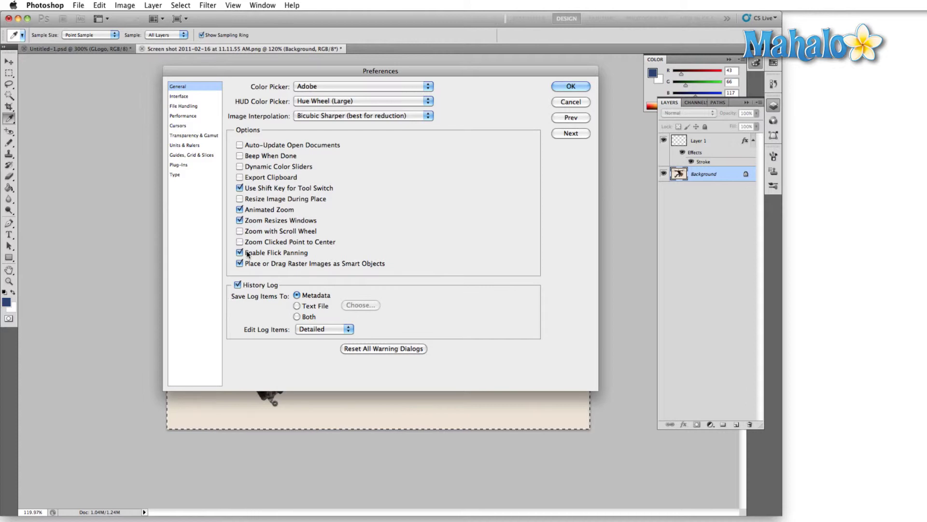
{"action": "left_click", "coordinate": [579, 87]}
Zoom far into the gunman artwork with the Zoom tool, then back out
{"action": "key", "text": "z"}
{"action": "left_click_drag", "start_coordinate": [156, 255], "coordinate": [153, 256]}
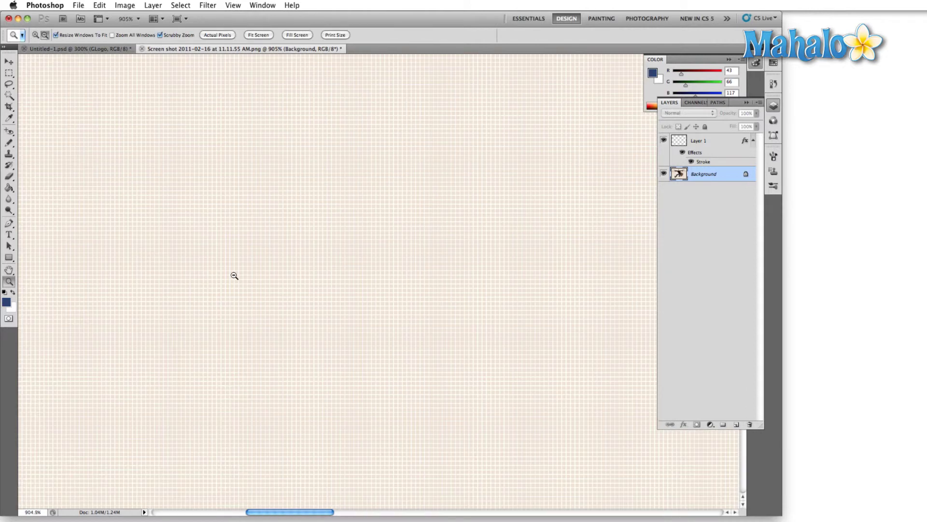
{"action": "left_click_drag", "start_coordinate": [234, 275], "coordinate": [196, 296]}
Pan and flick the view across the artwork to the gun, face and red circle, deselecting the canvas
{"action": "key", "text": "v"}
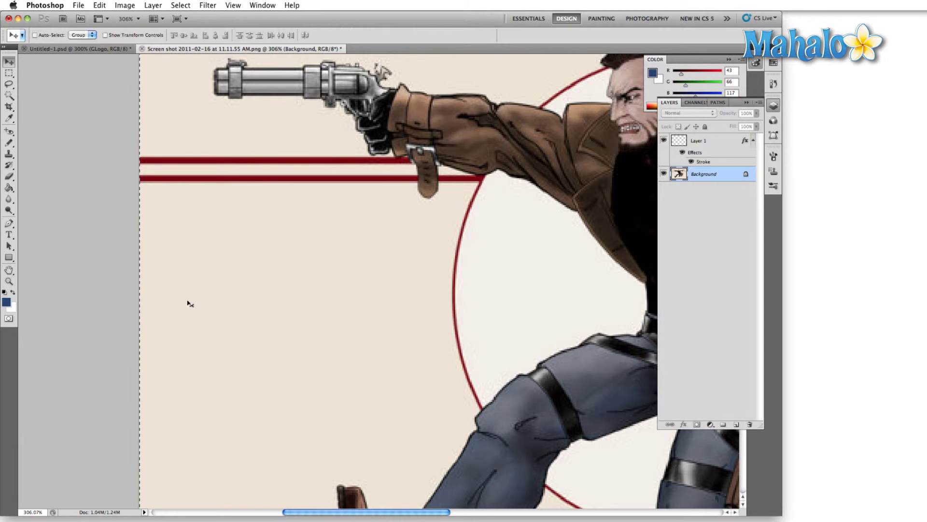
{"action": "left_click_drag", "start_coordinate": [242, 282], "coordinate": [379, 221]}
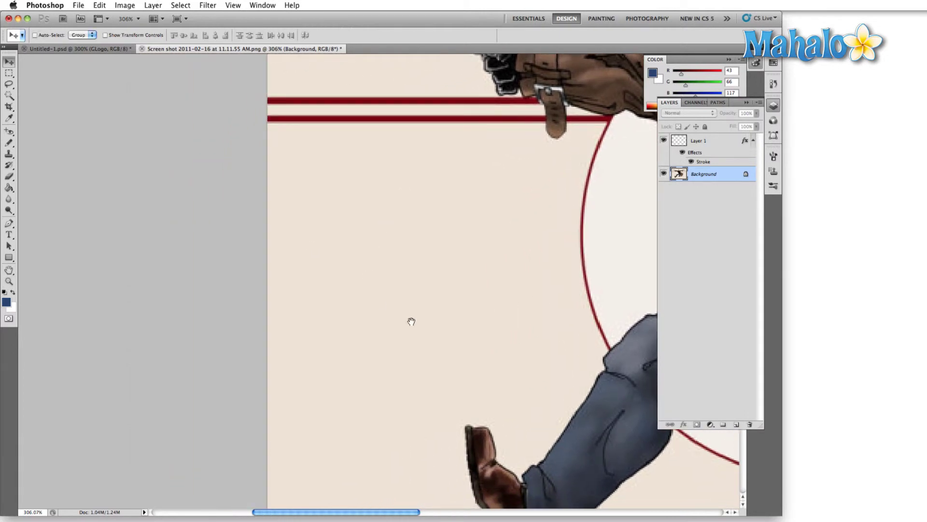
{"action": "left_click_drag", "start_coordinate": [411, 321], "coordinate": [284, 256]}
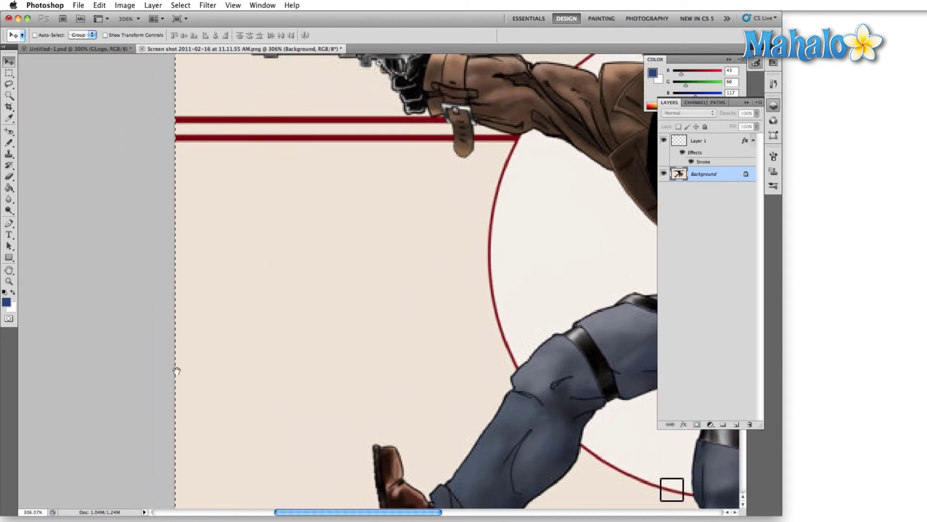
{"action": "key", "text": "ctrl+d"}
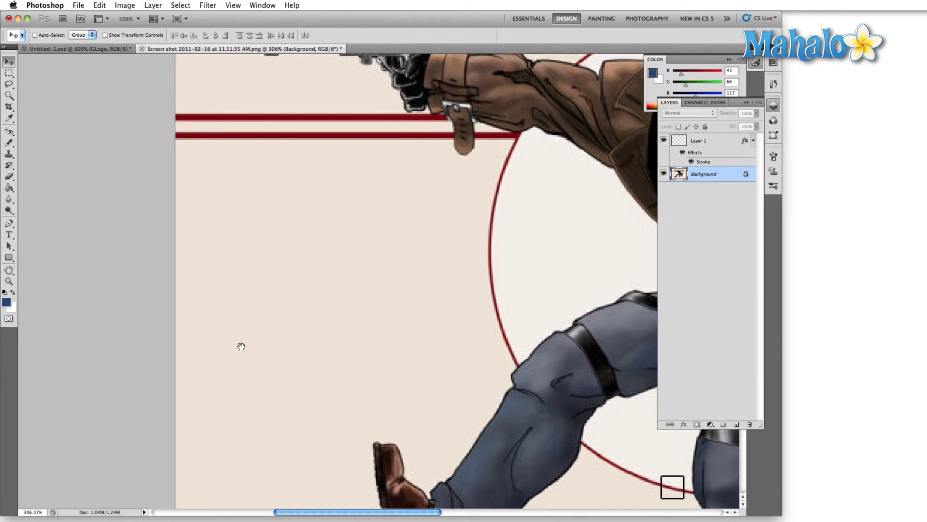
{"action": "left_click_drag", "start_coordinate": [242, 346], "coordinate": [410, 233]}
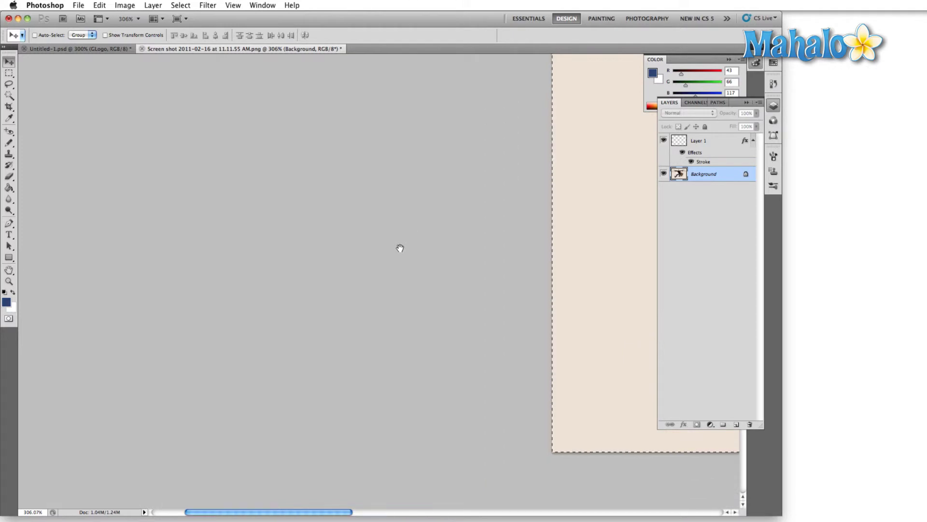
{"action": "left_click_drag", "start_coordinate": [548, 109], "coordinate": [58, 276]}
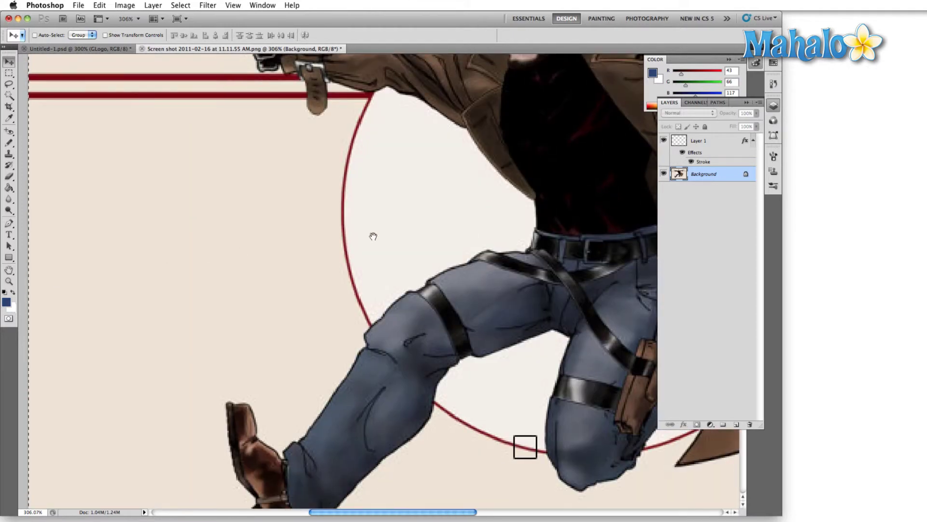
Scroll the view down, up, left and right around the artwork
{"action": "scroll", "coordinate": [290, 251], "scroll_direction": "down", "scroll_amount": 10}
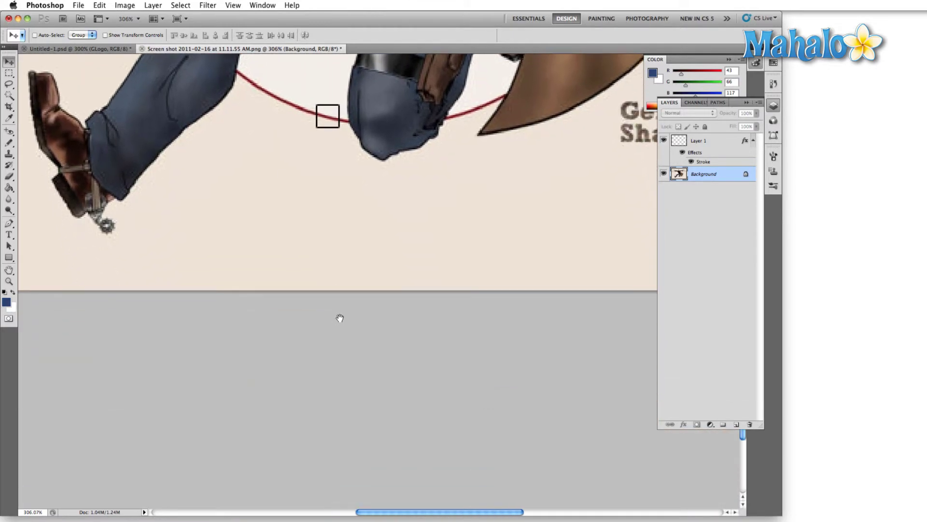
{"action": "scroll", "coordinate": [340, 318], "scroll_direction": "down", "scroll_amount": 5}
{"action": "scroll", "coordinate": [294, 231], "scroll_direction": "right", "scroll_amount": 2}
{"action": "scroll", "coordinate": [313, 213], "scroll_direction": "up", "scroll_amount": 18}
{"action": "scroll", "coordinate": [344, 261], "scroll_direction": "left", "scroll_amount": 4}
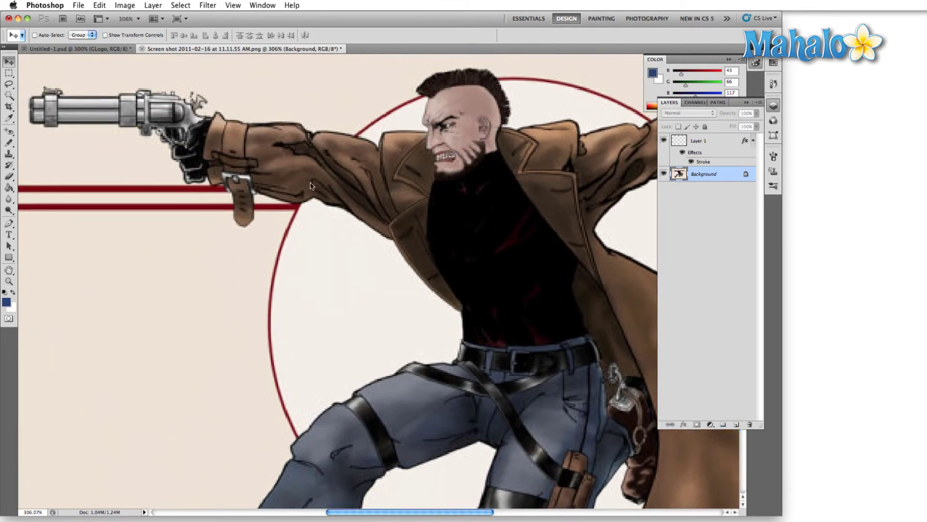
{"action": "scroll", "coordinate": [375, 410], "scroll_direction": "down", "scroll_amount": 10}
{"action": "scroll", "coordinate": [327, 408], "scroll_direction": "up", "scroll_amount": 10}
{"action": "scroll", "coordinate": [327, 408], "scroll_direction": "down", "scroll_amount": 7}
{"action": "scroll", "coordinate": [337, 366], "scroll_direction": "up", "scroll_amount": 3}
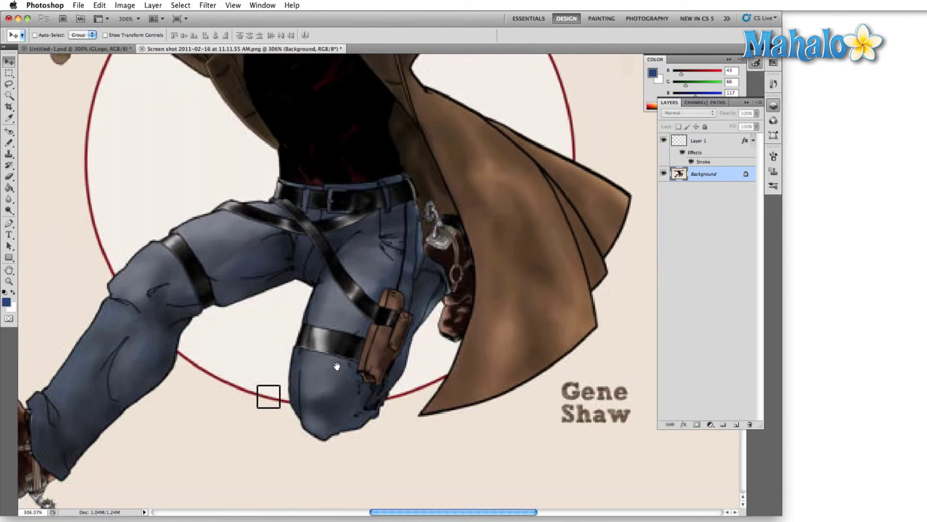
{"action": "scroll", "coordinate": [320, 307], "scroll_direction": "up", "scroll_amount": 7}
{"action": "scroll", "coordinate": [320, 306], "scroll_direction": "down", "scroll_amount": 1}
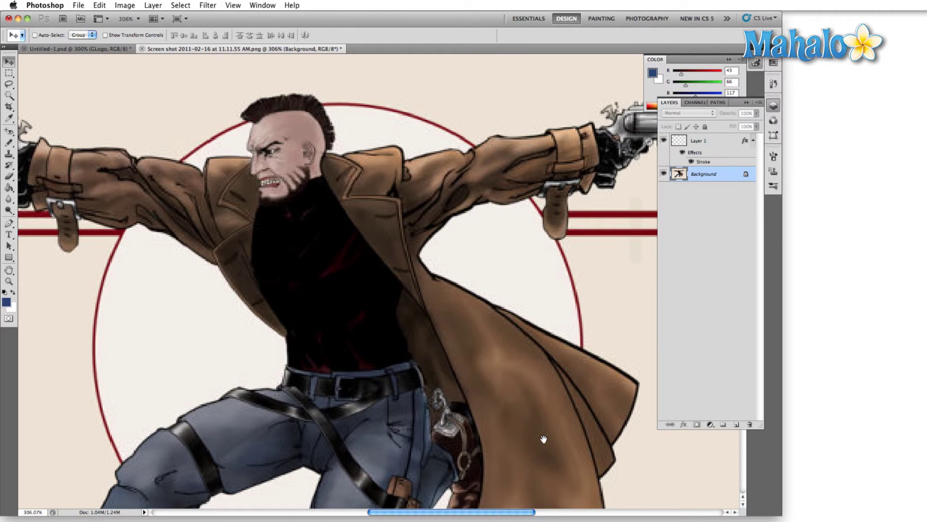
Pan down to the coat hem and the artist's signature, then select the entire canvas
{"action": "left_click_drag", "start_coordinate": [540, 439], "coordinate": [242, 128]}
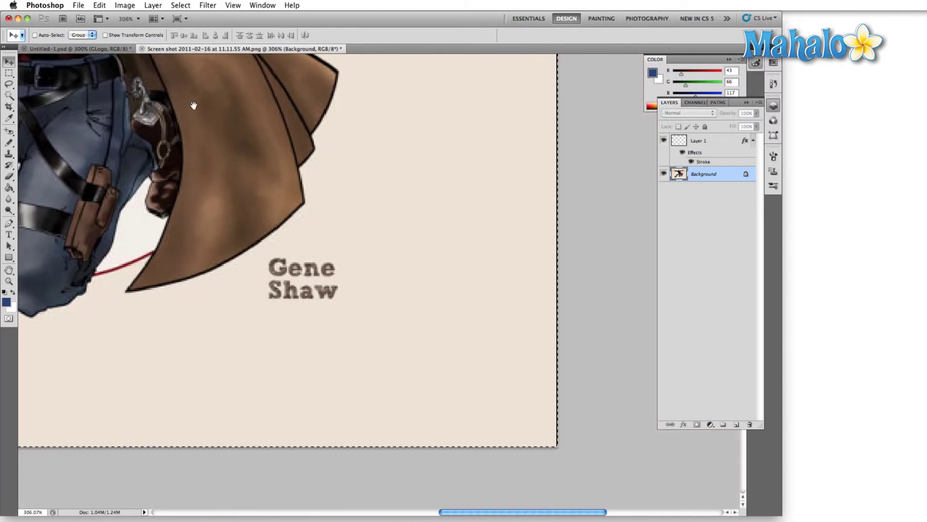
{"action": "key", "text": "super+a"}
{"action": "key", "text": "super+k"}
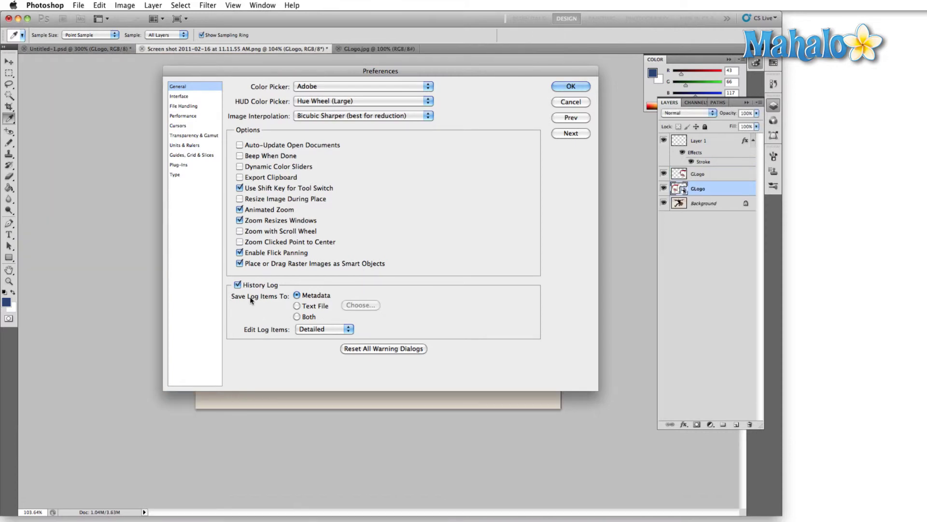
Uncheck History Log in the General preferences
{"action": "left_click", "coordinate": [238, 285]}
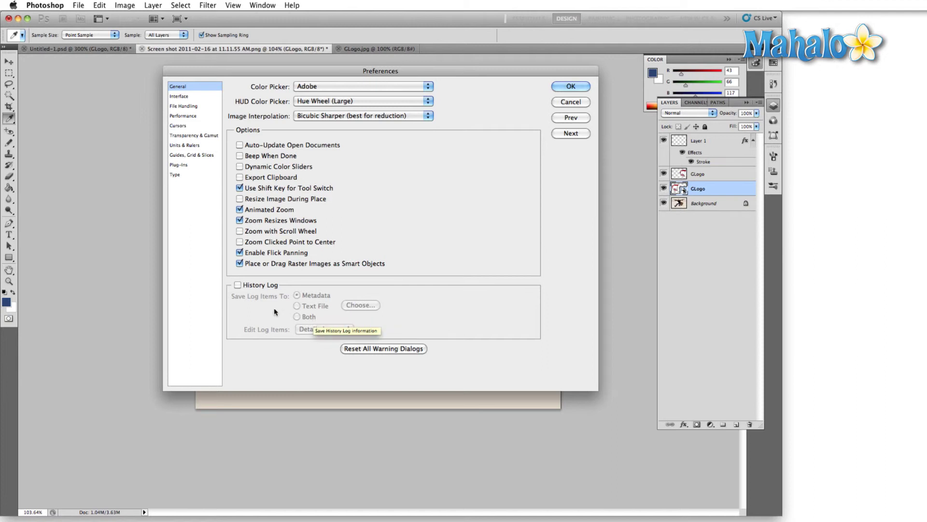
{"action": "left_click", "coordinate": [237, 285]}
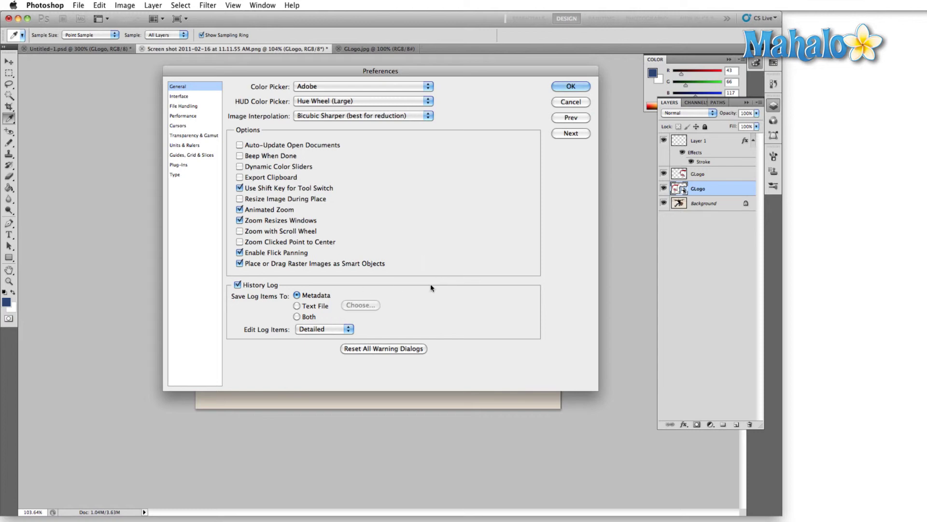
{"action": "left_click", "coordinate": [303, 306]}
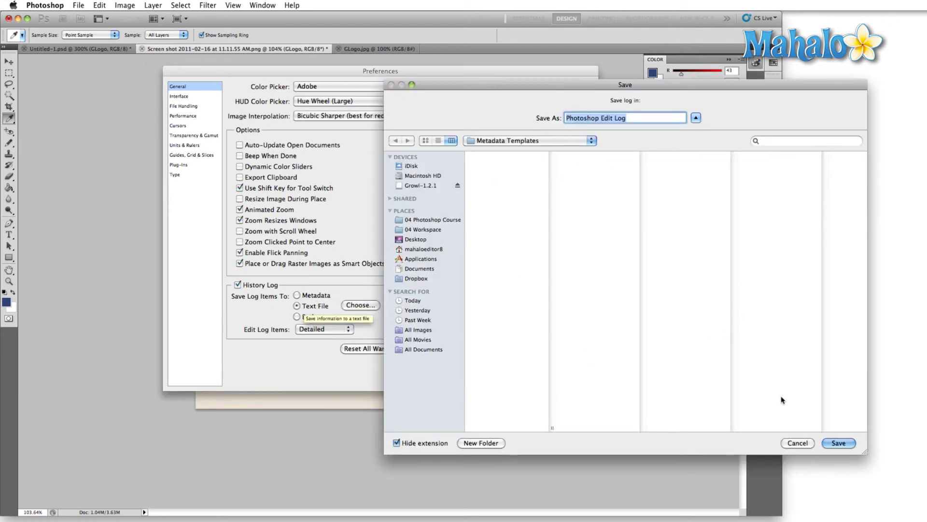
{"action": "left_click", "coordinate": [804, 442]}
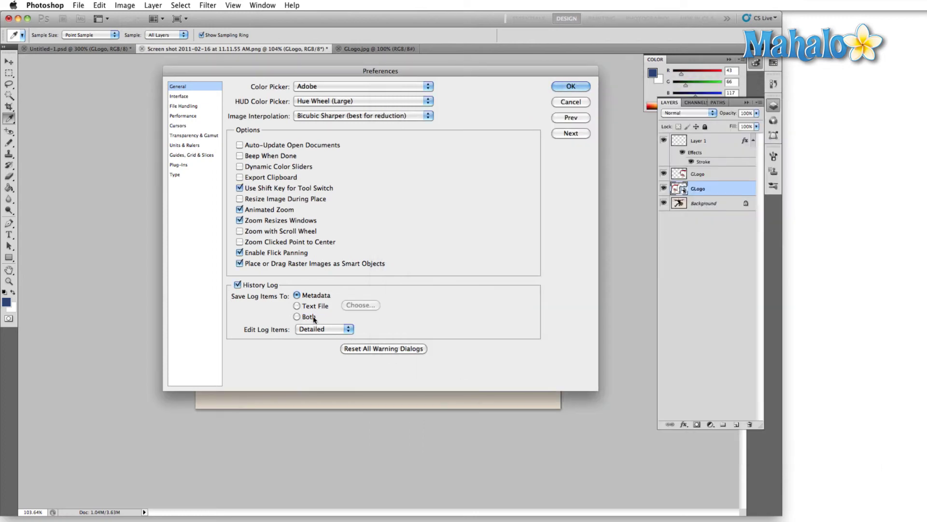
Keep Detailed as the Edit Log Items level and uncheck History Log
{"action": "left_click", "coordinate": [333, 333]}
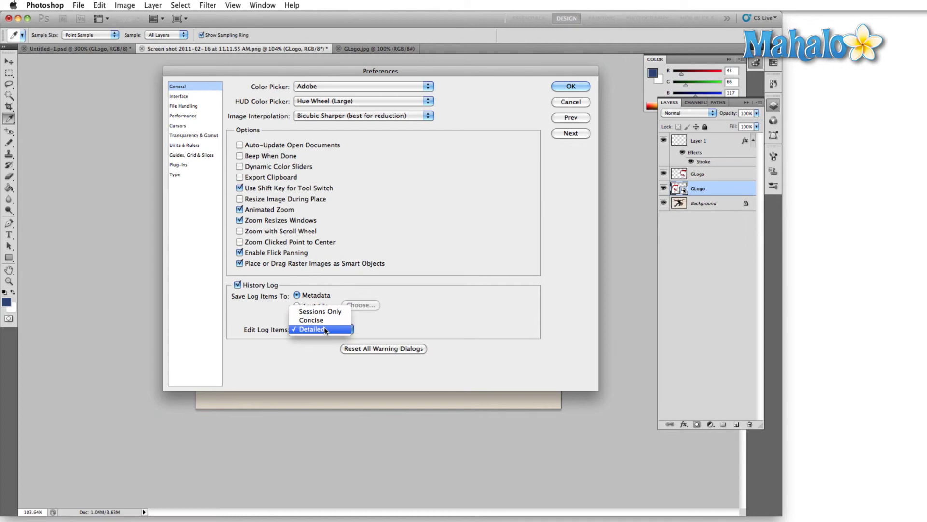
{"action": "left_click", "coordinate": [326, 330]}
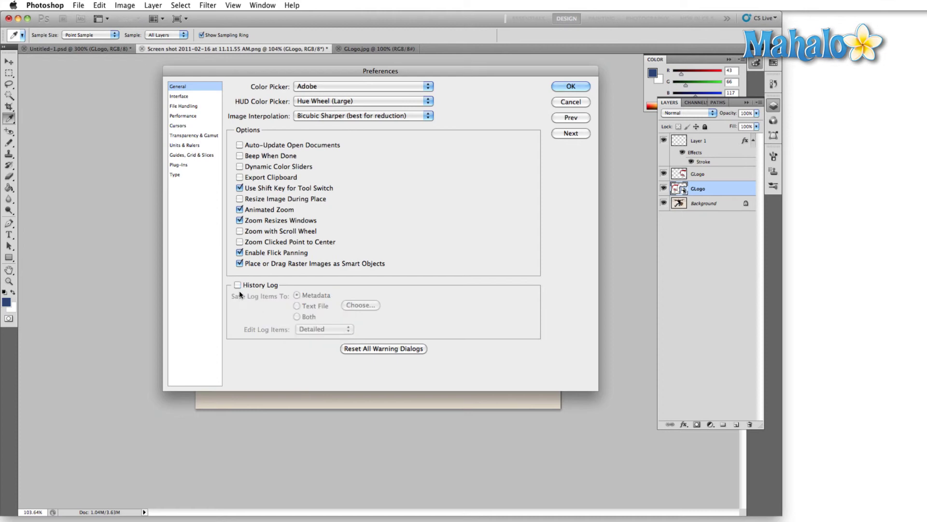
{"action": "left_click", "coordinate": [237, 284]}
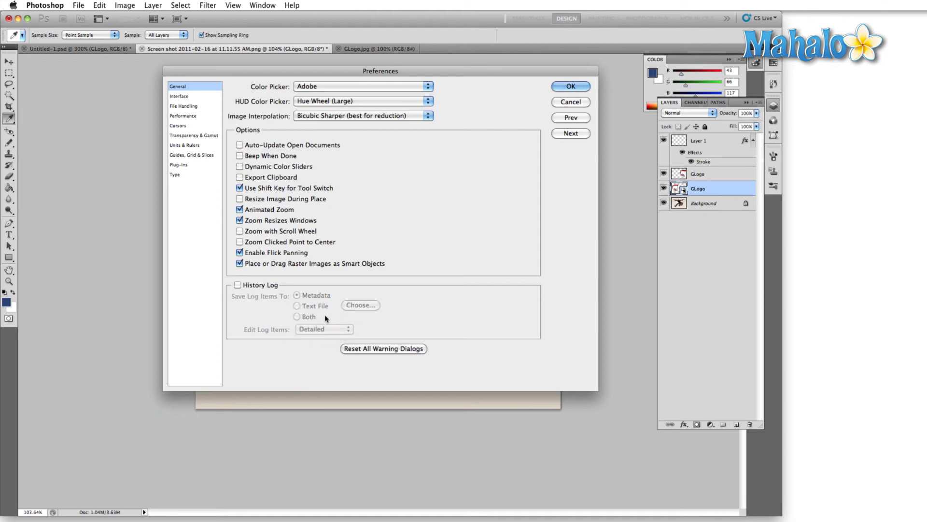